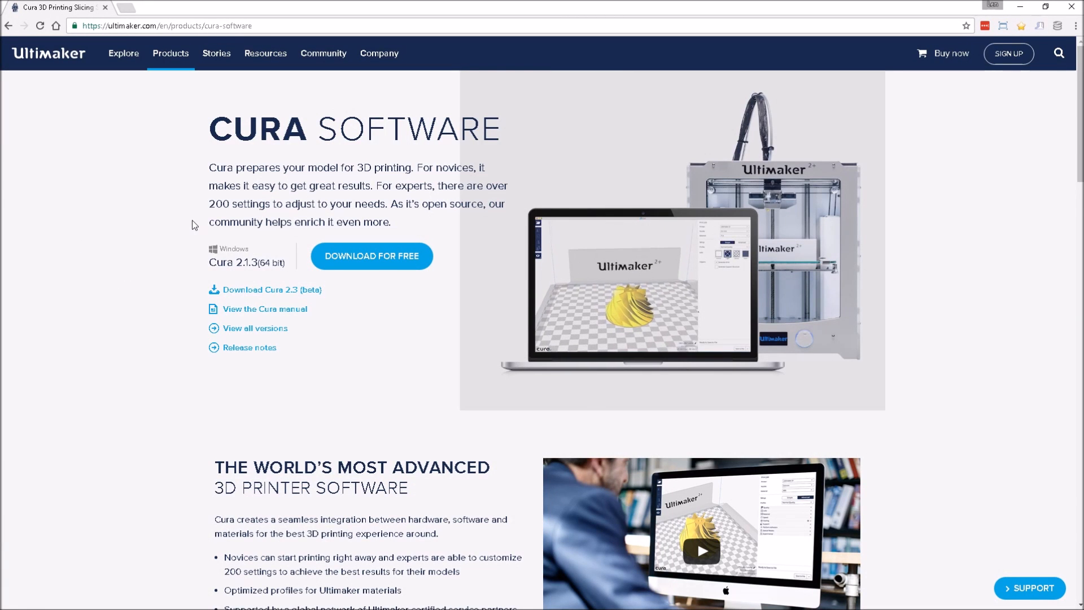
Examine the Cura download page, including the 2.1.3 (64 bit) release and the Cura 2.3 (beta) download option.
scroll(199, 226, "down", 2)
scroll(201, 227, "up", 2)
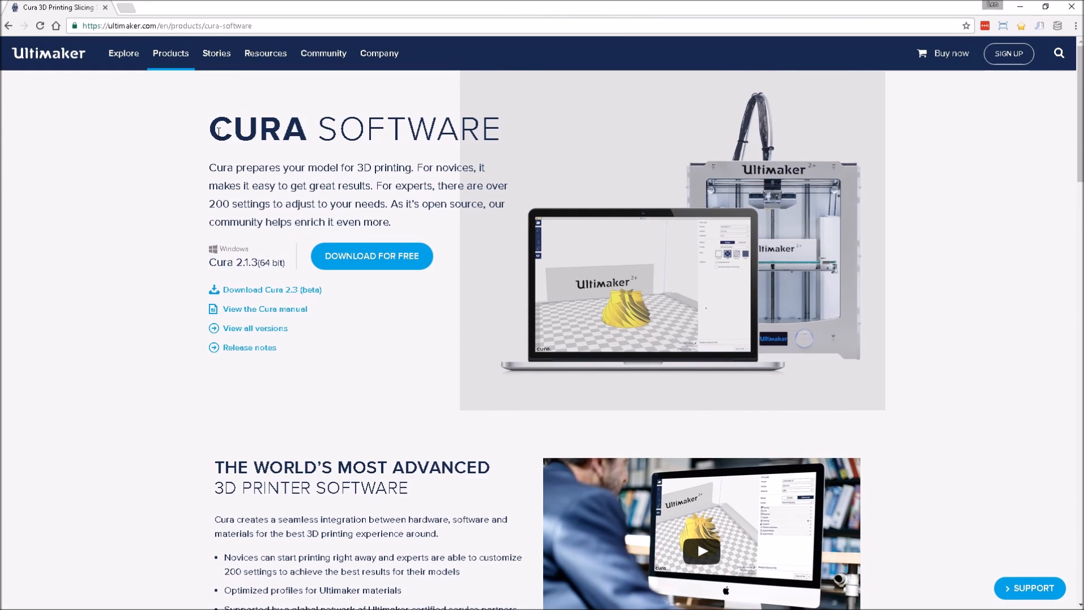
left_click_drag(217, 130, 308, 127)
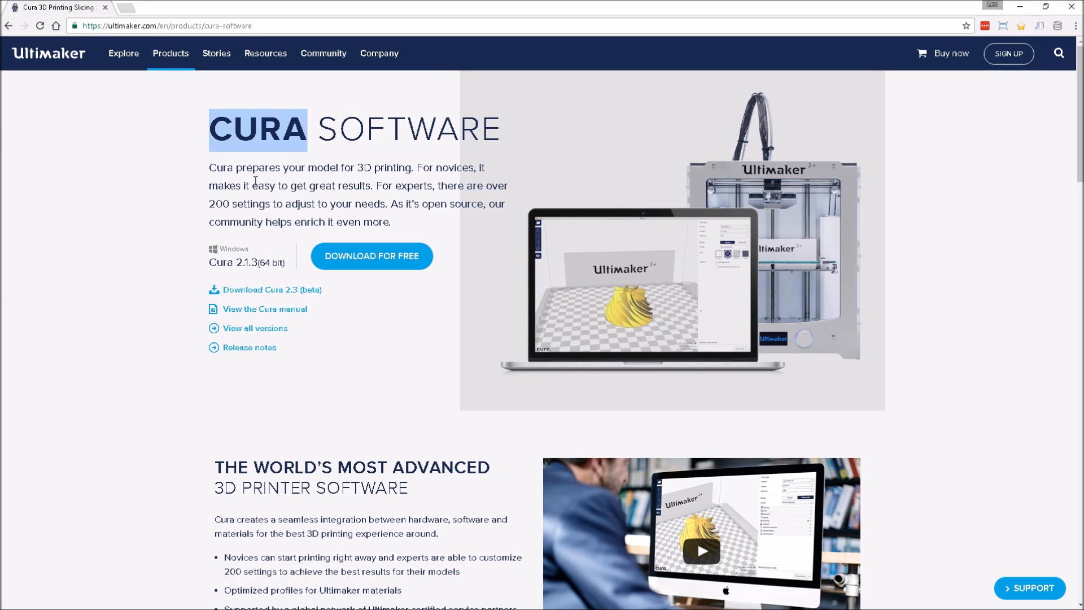
mouse_move(329, 295)
left_mouse_down()
mouse_move(221, 300)
mouse_move(347, 296)
left_mouse_up()
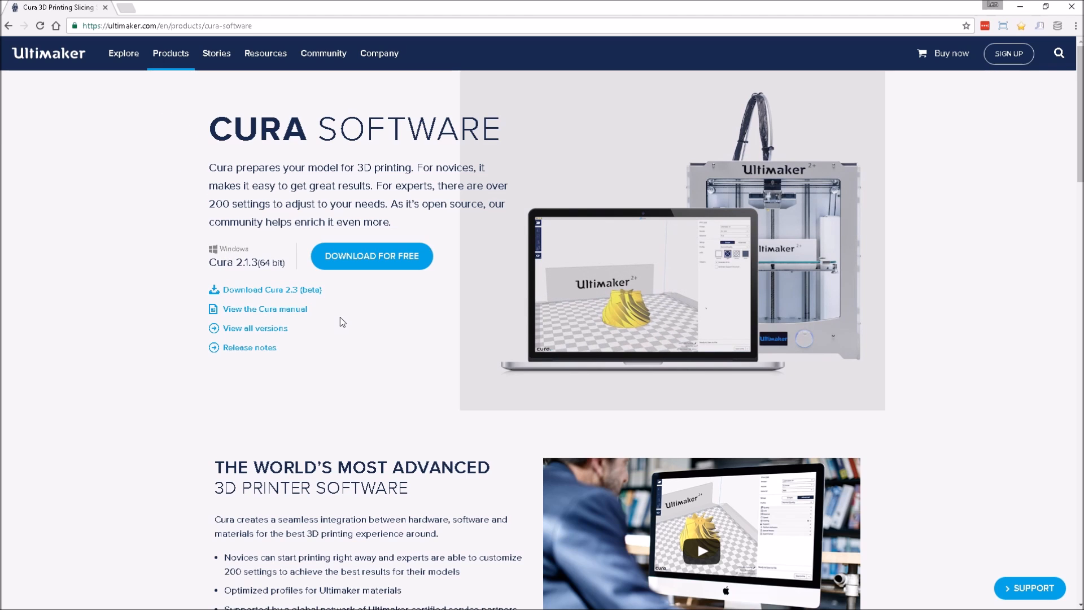
left_click_drag(323, 291, 288, 295)
left_click(345, 289)
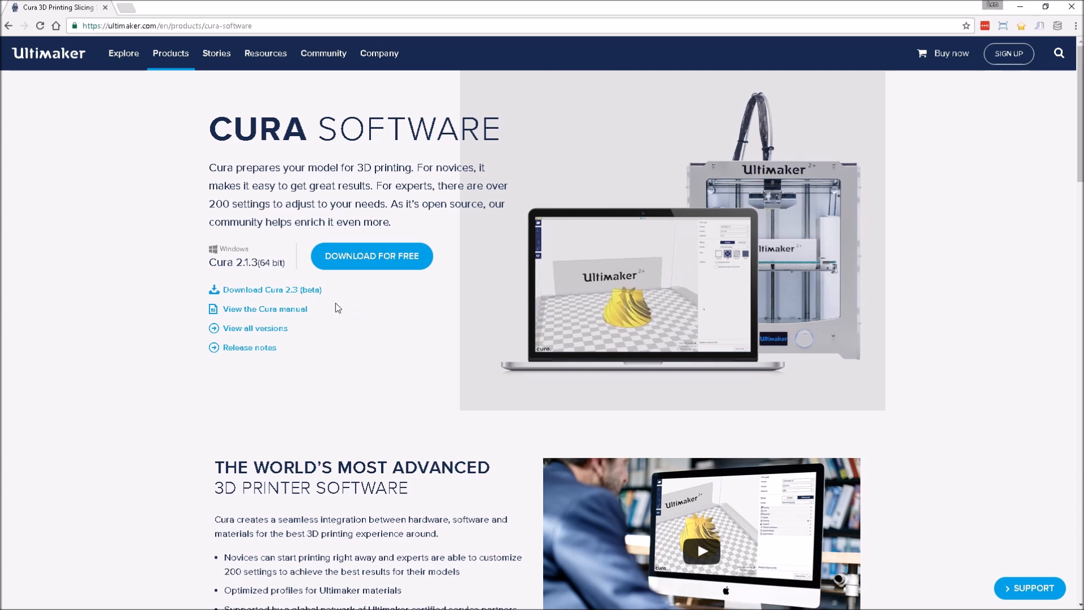
left_click_drag(285, 263, 240, 267)
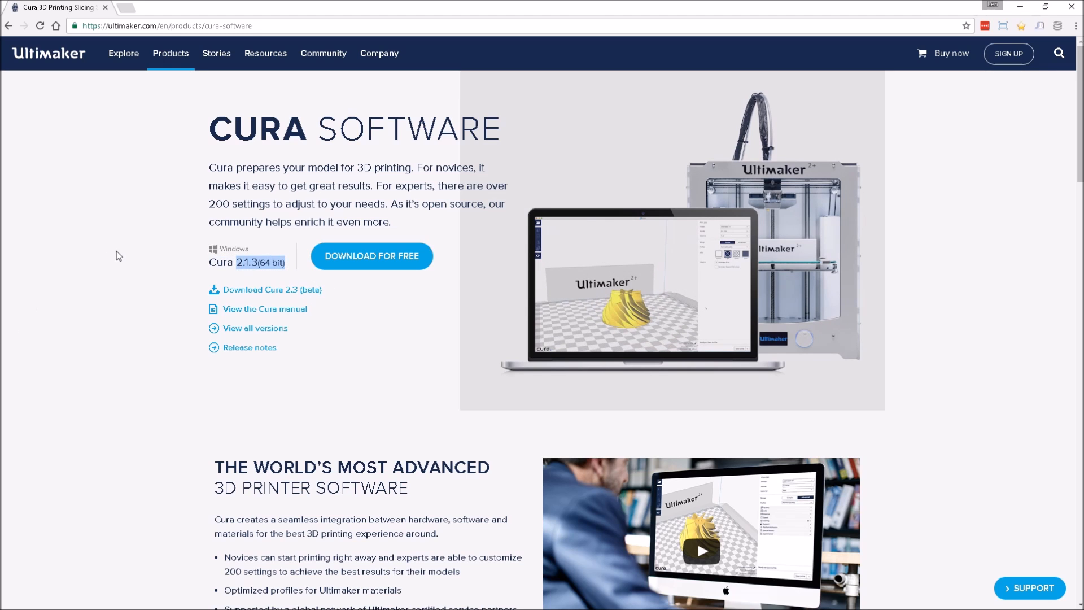
left_click(247, 267)
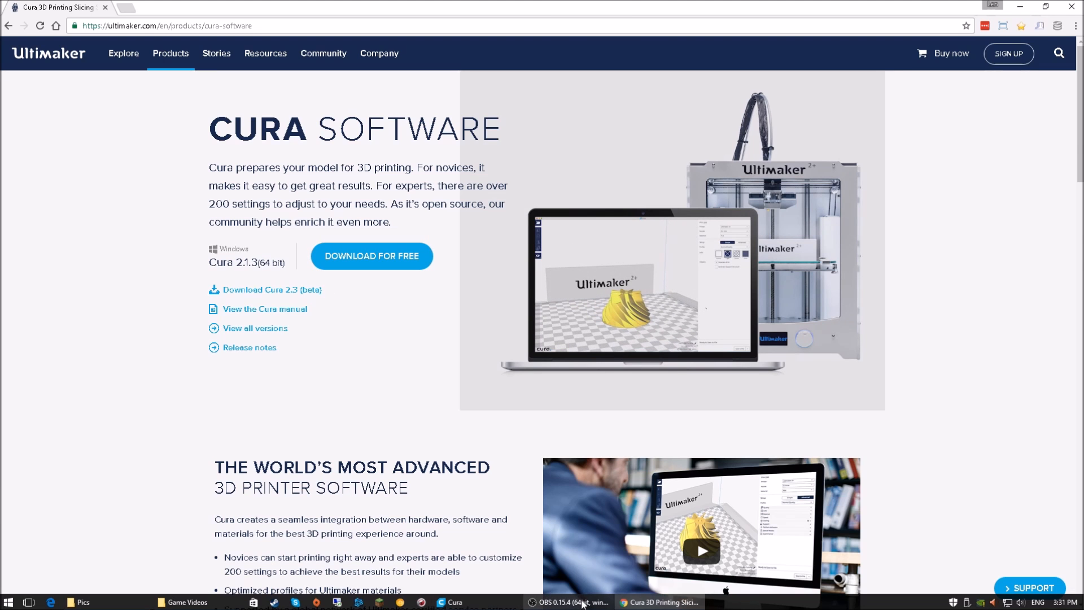
Switch to Cura and inspect the dwarf model on the build plate from several angles.
left_click(455, 602)
right_click_drag(602, 383, 567, 360)
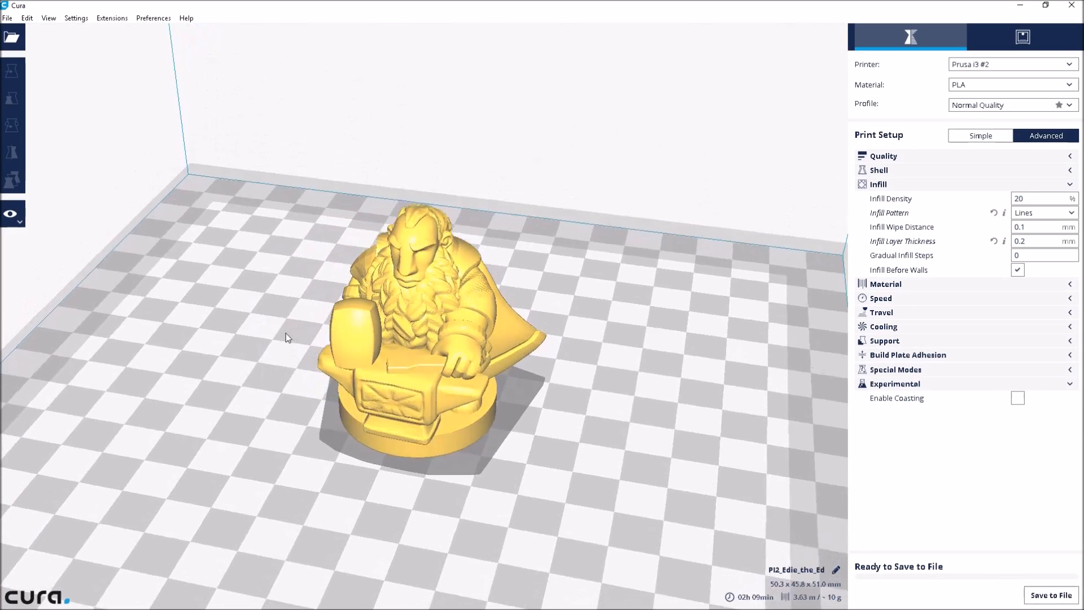
scroll(318, 361, "up", 3)
left_click(436, 295)
right_click_drag(610, 330, 618, 356)
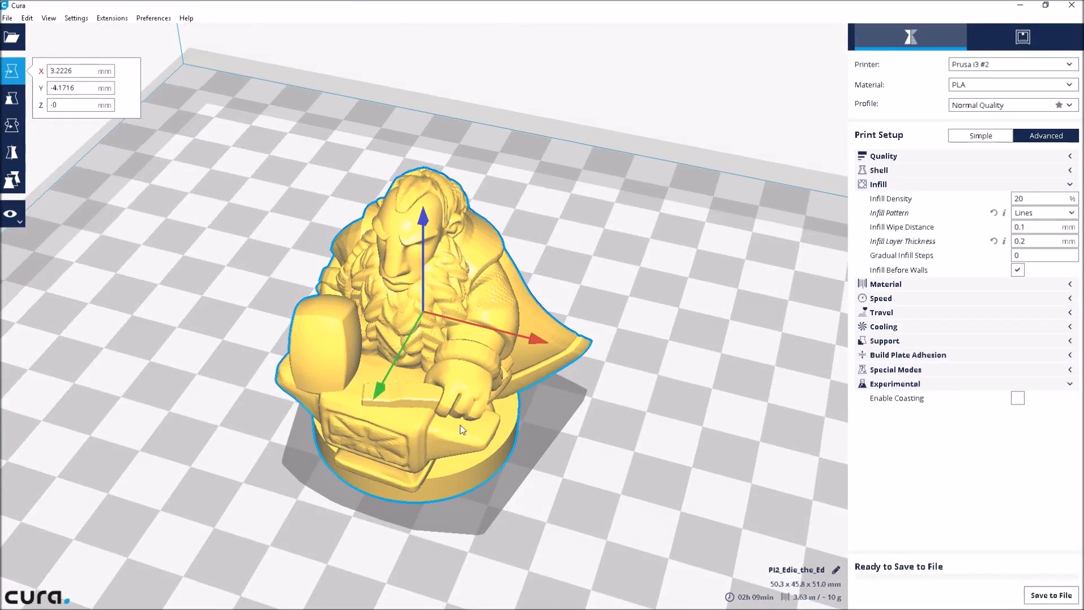
right_click_drag(469, 429, 455, 382)
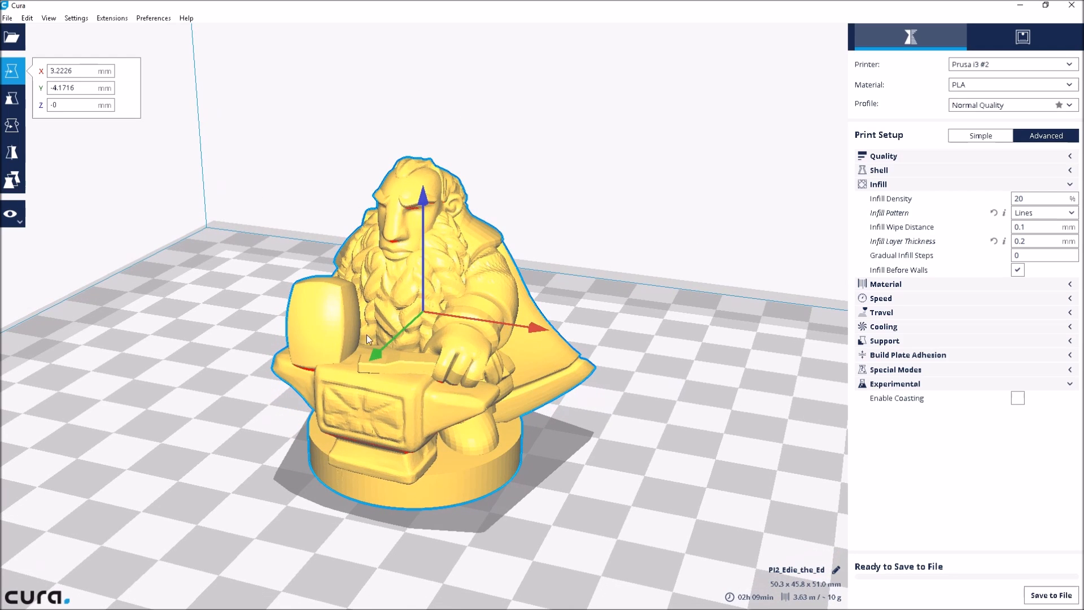
right_click_drag(574, 438, 469, 239)
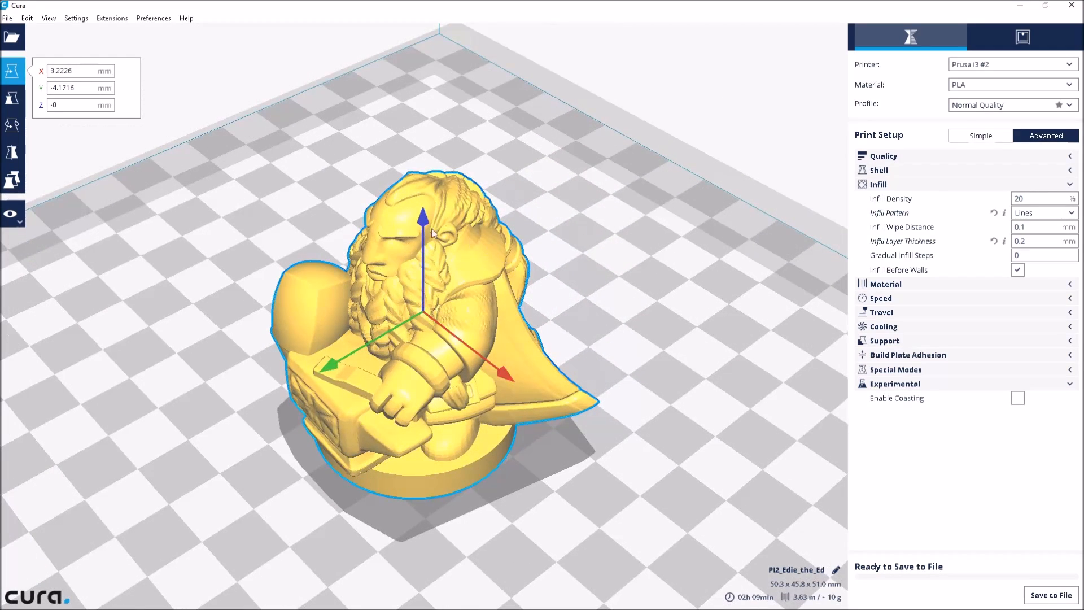
right_click_drag(450, 349, 513, 360)
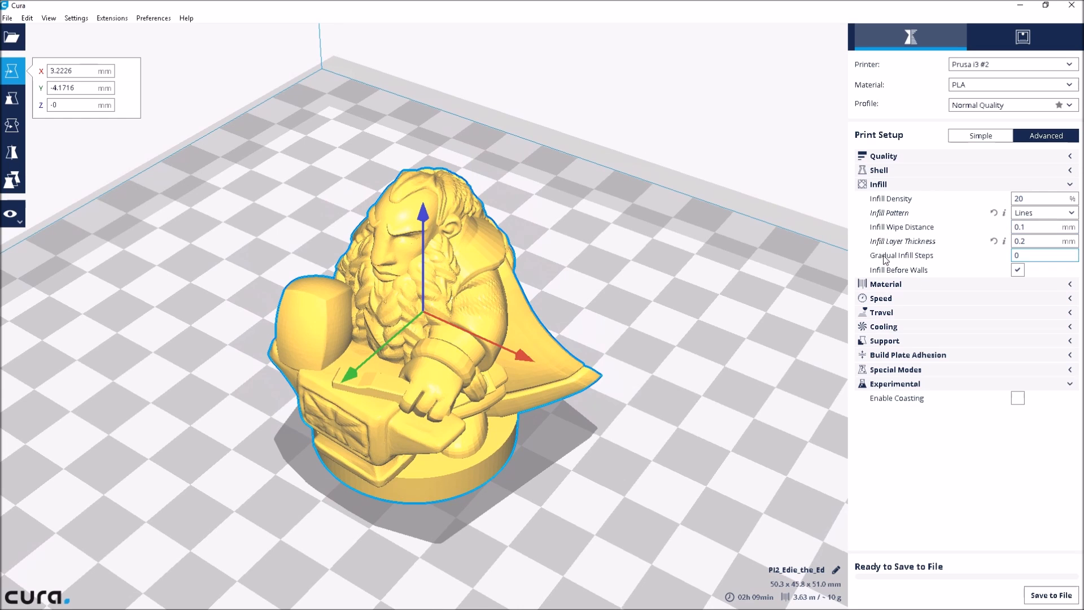
right_click(313, 276)
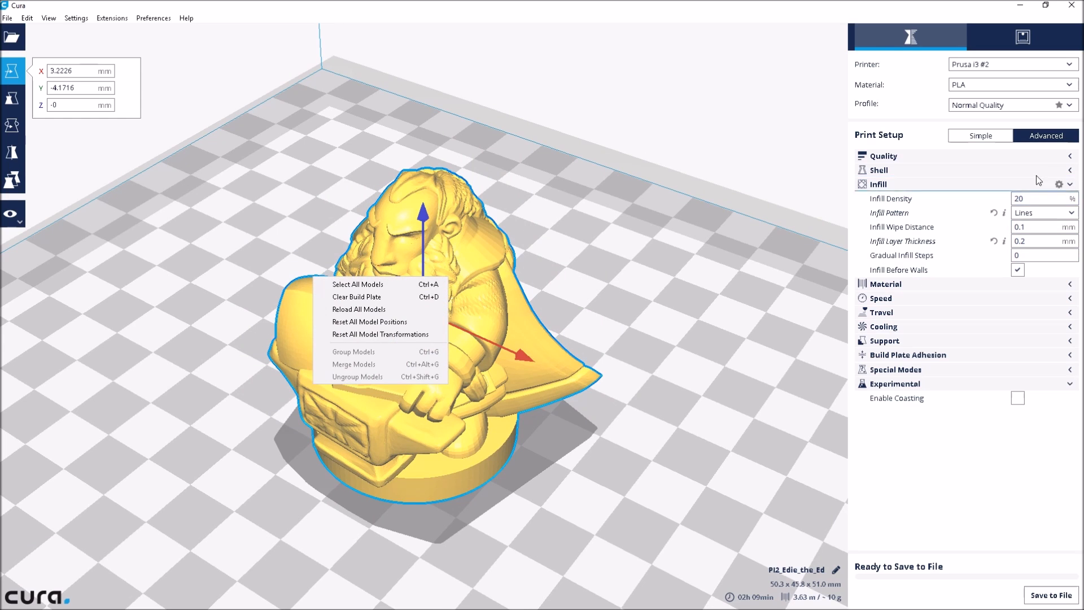
left_click(728, 251)
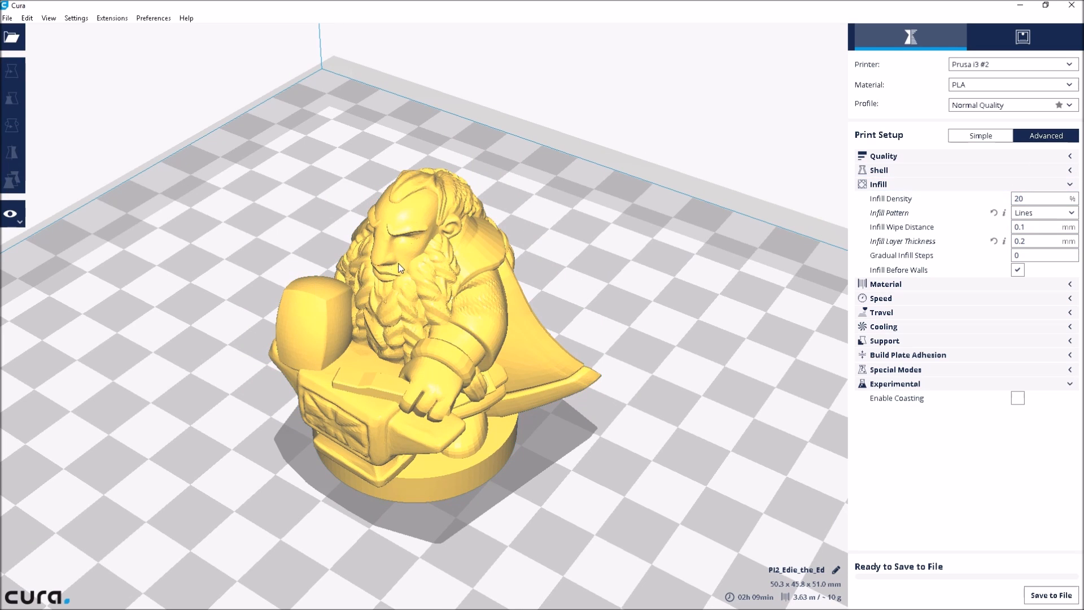
Duplicate the dwarf model on the build plate.
right_click(417, 258)
left_click(181, 360)
right_click_drag(216, 355, 391, 335)
left_click(391, 335)
right_click_drag(271, 372, 254, 316)
left_click(229, 243)
left_click(414, 278)
right_click(409, 288)
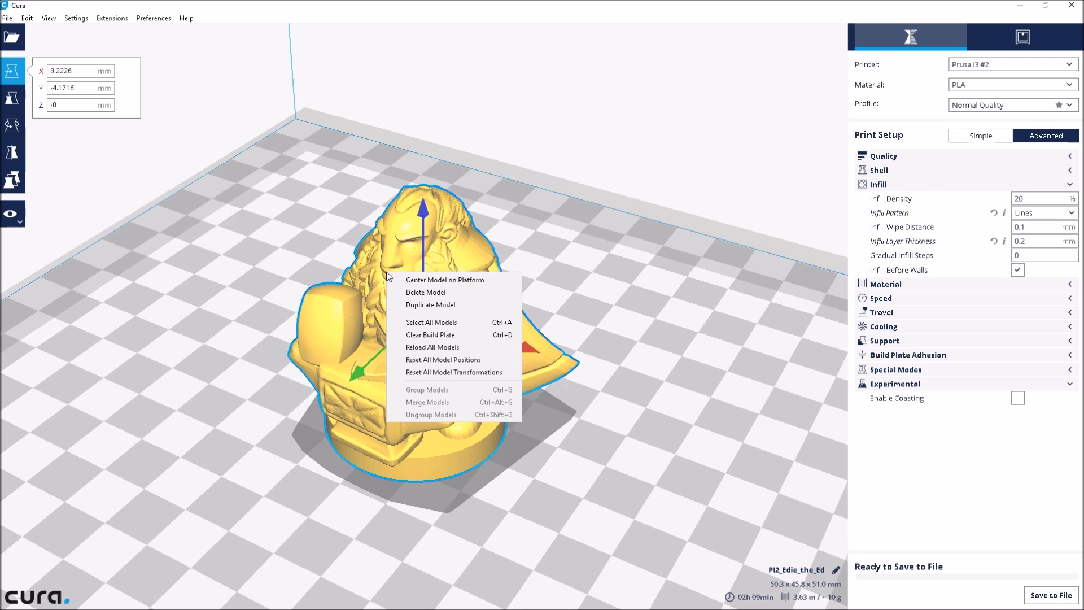
left_click(431, 305)
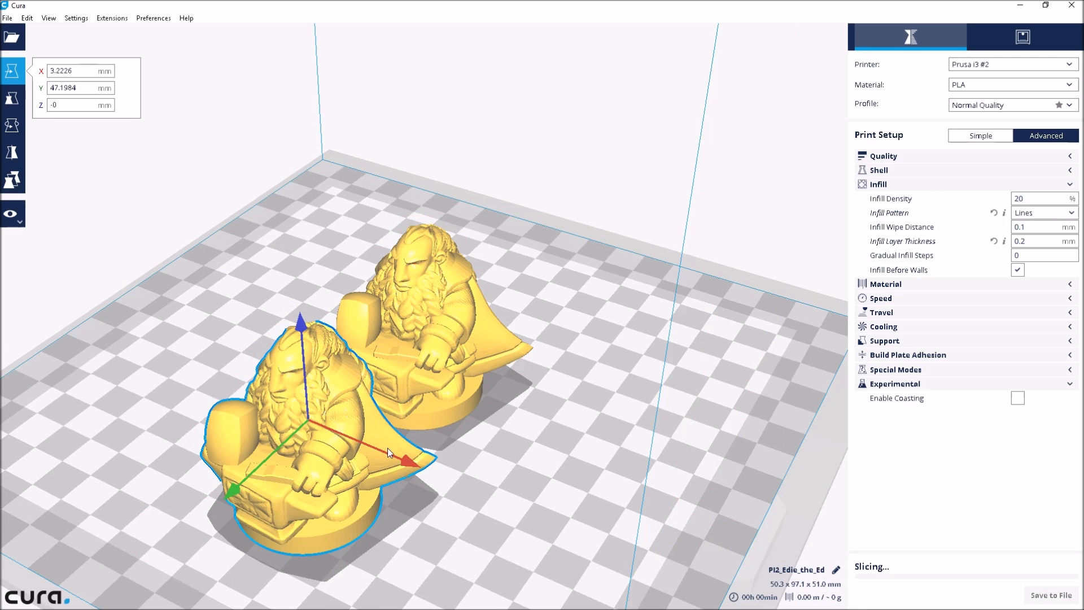
Move the duplicate dwarf beside the original, to about X 54.5 mm and Y -6.1 mm.
left_click_drag(397, 463, 447, 500)
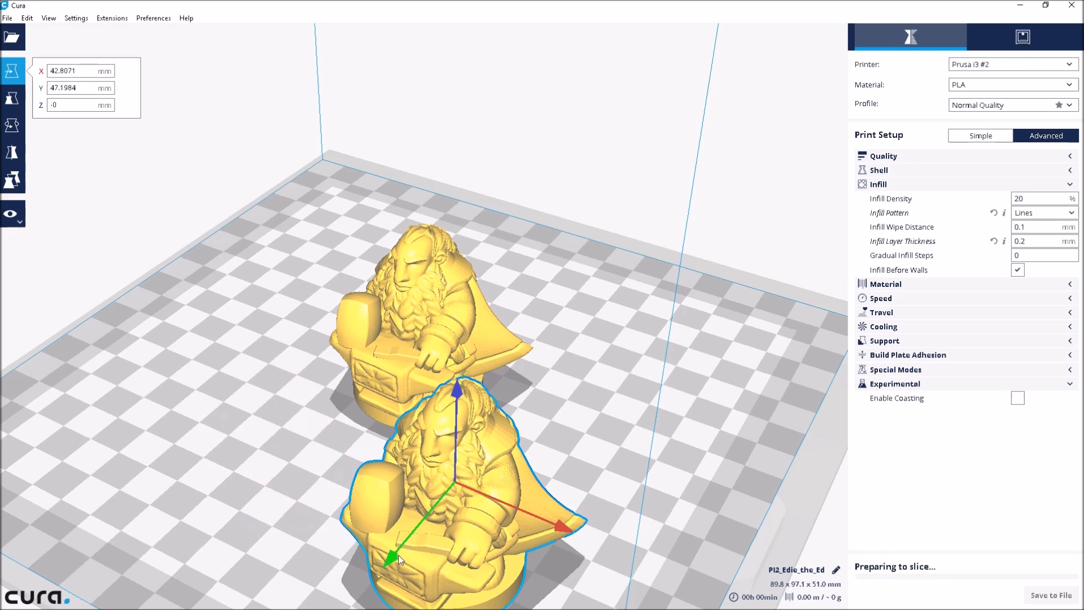
left_click_drag(427, 542, 649, 446)
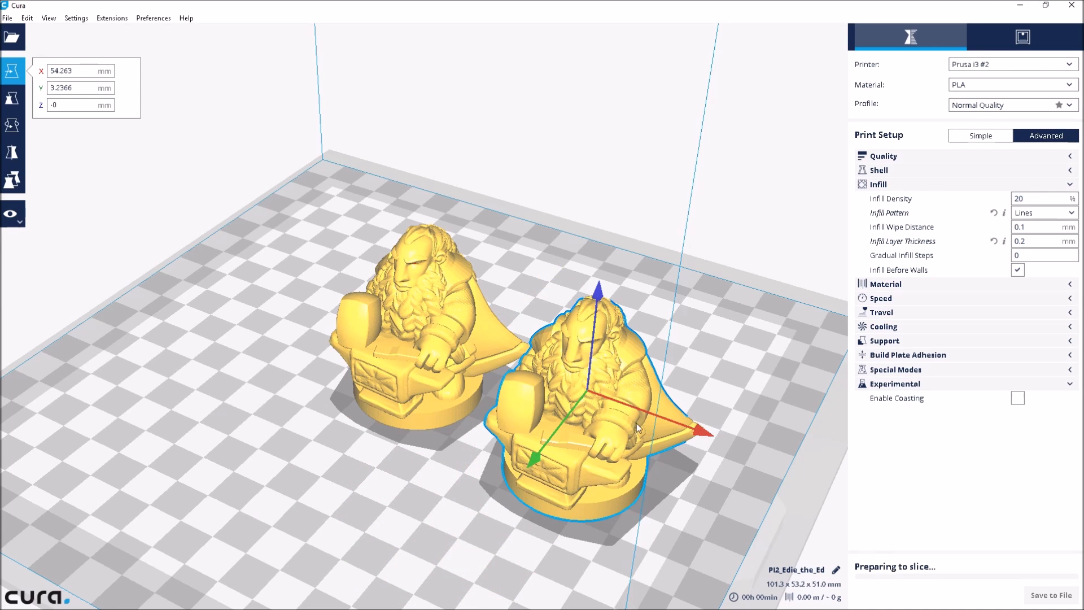
left_click_drag(537, 453, 558, 432)
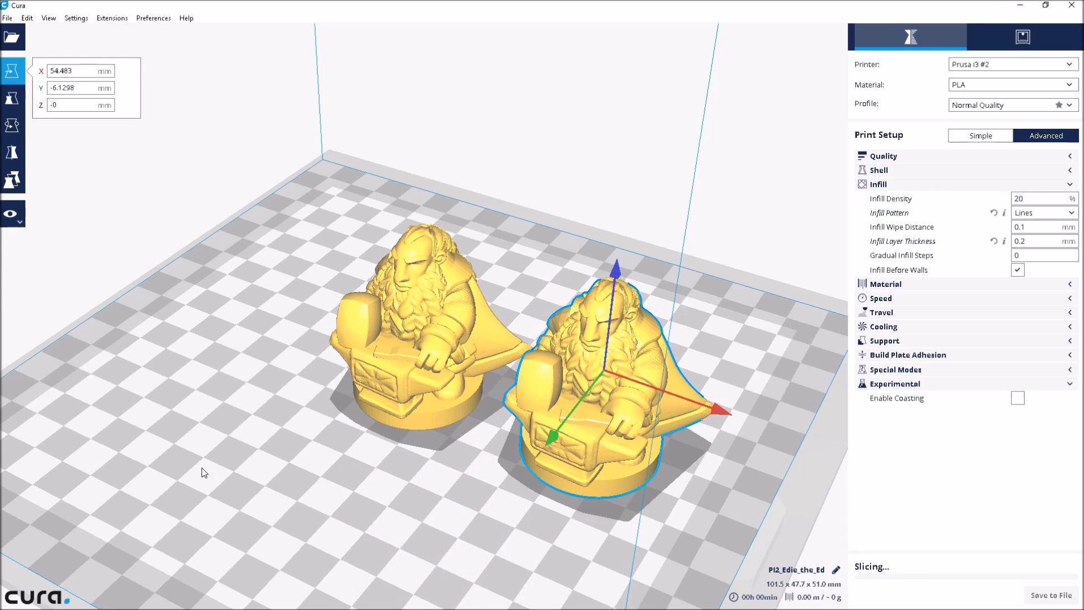
right_click_drag(314, 365, 302, 336)
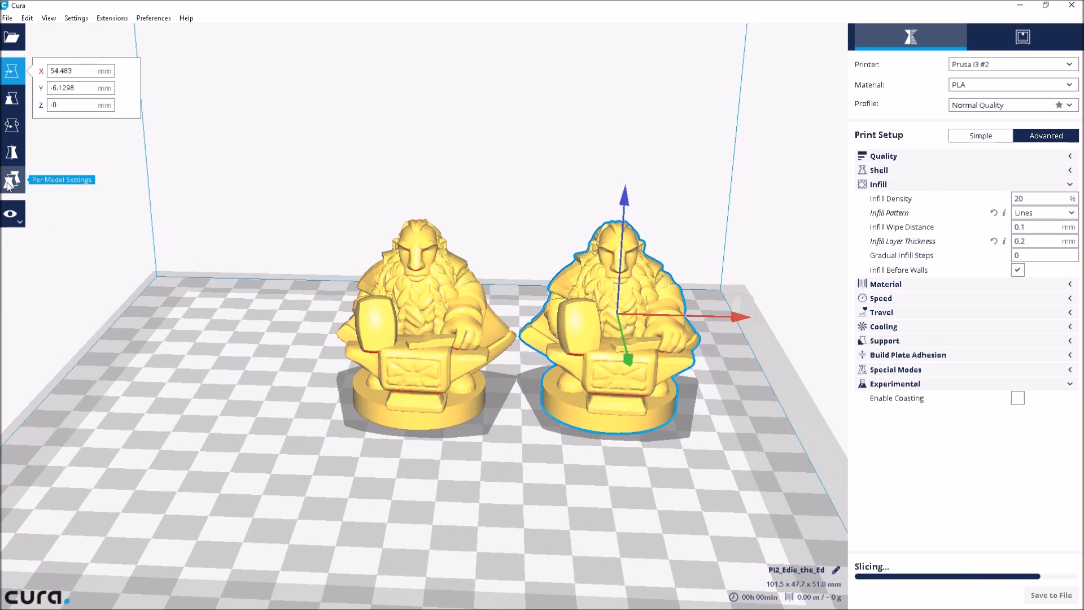
Add Wall Thickness and Infill Pattern to the per-model settings of the original dwarf.
left_click(423, 315)
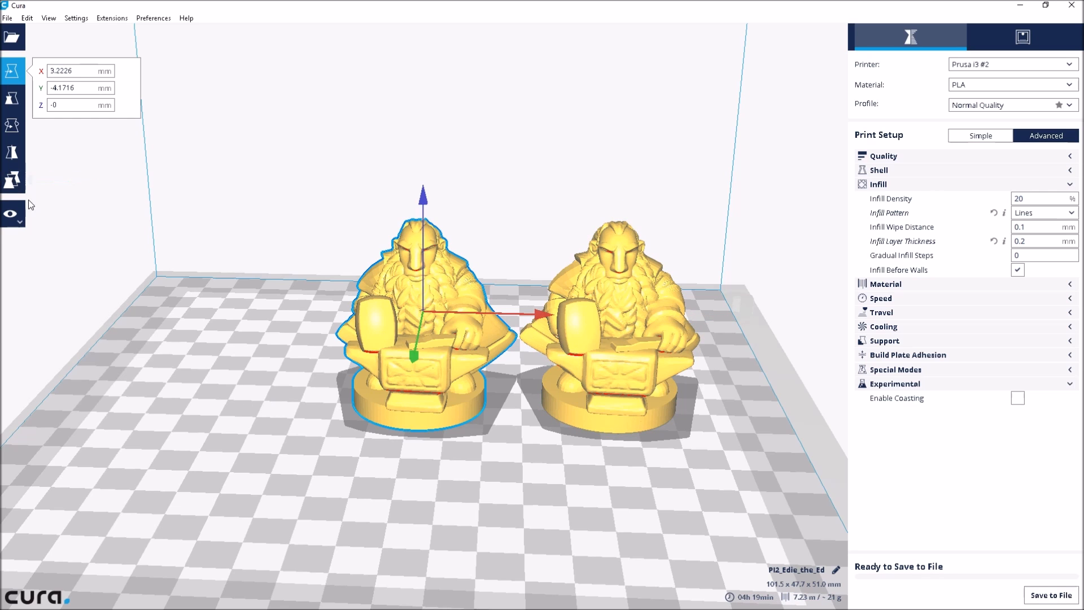
left_click(12, 180)
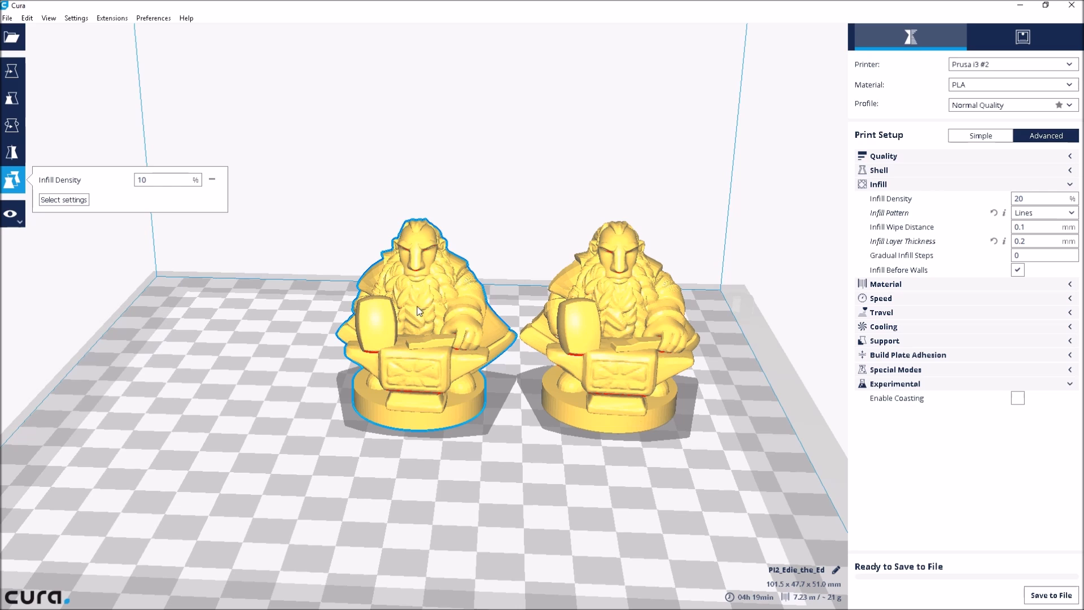
left_click(64, 200)
left_click_drag(499, 167, 263, 55)
mouse_move(402, 151)
left_mouse_down()
mouse_move(404, 252)
mouse_move(403, 164)
left_mouse_up()
left_click(374, 67)
left_click_drag(403, 106, 385, 70)
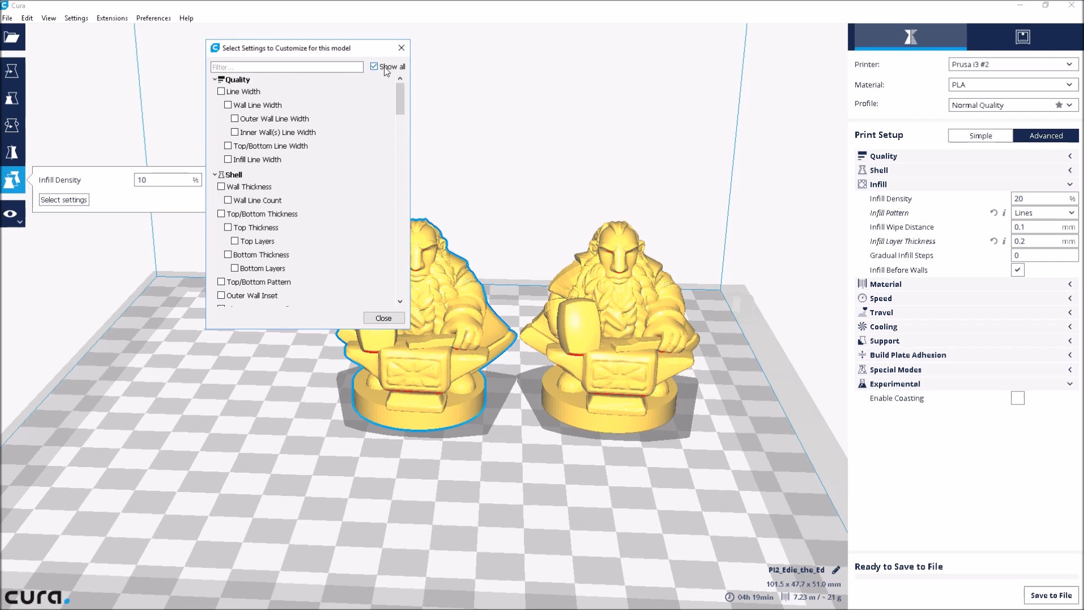
left_click(386, 68)
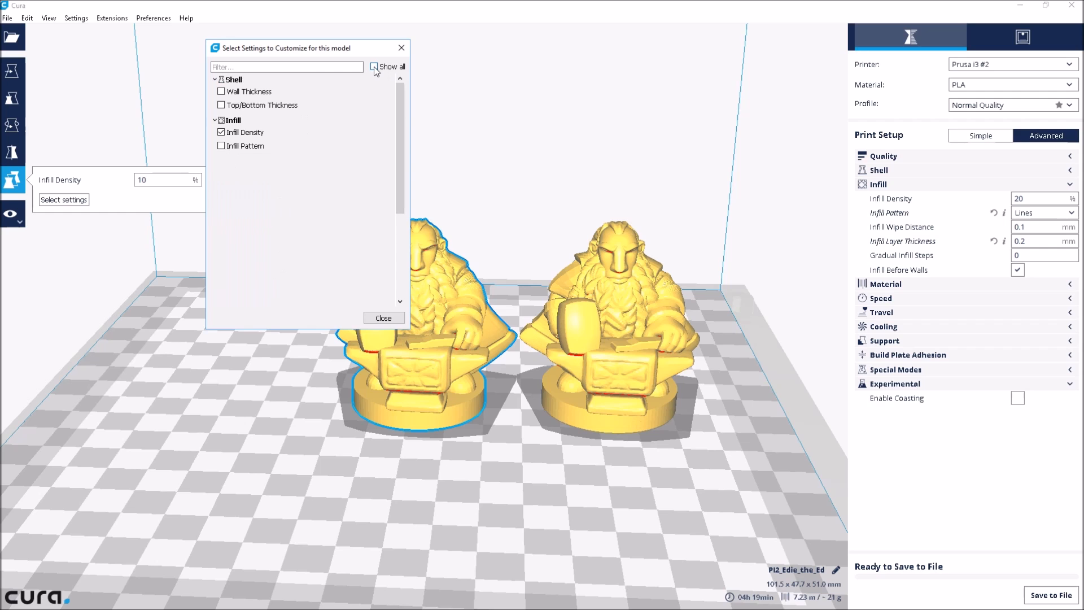
left_click(220, 146)
left_click(221, 91)
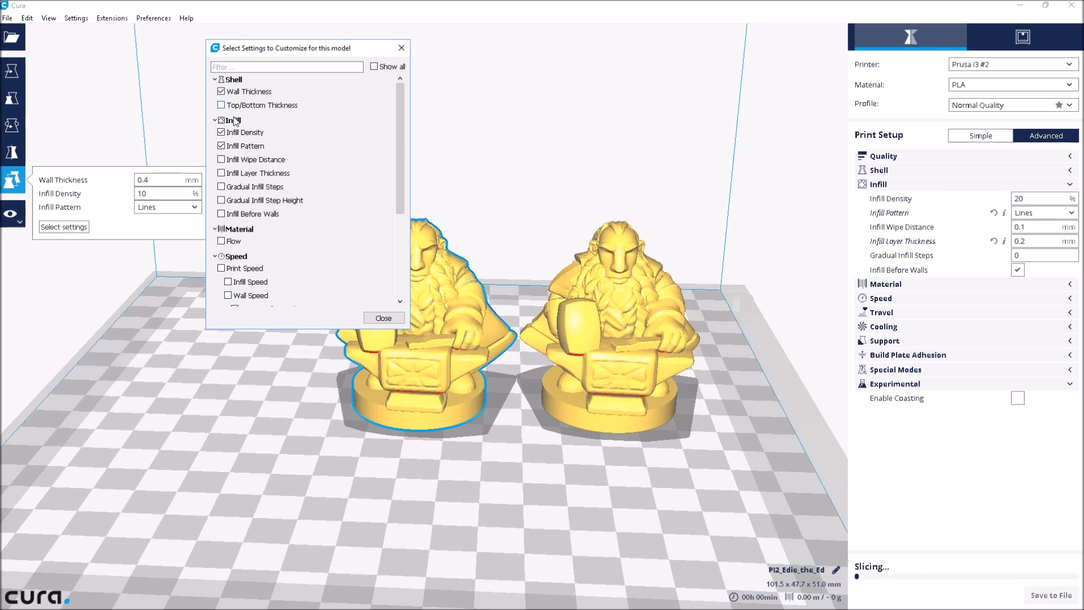
left_click(382, 317)
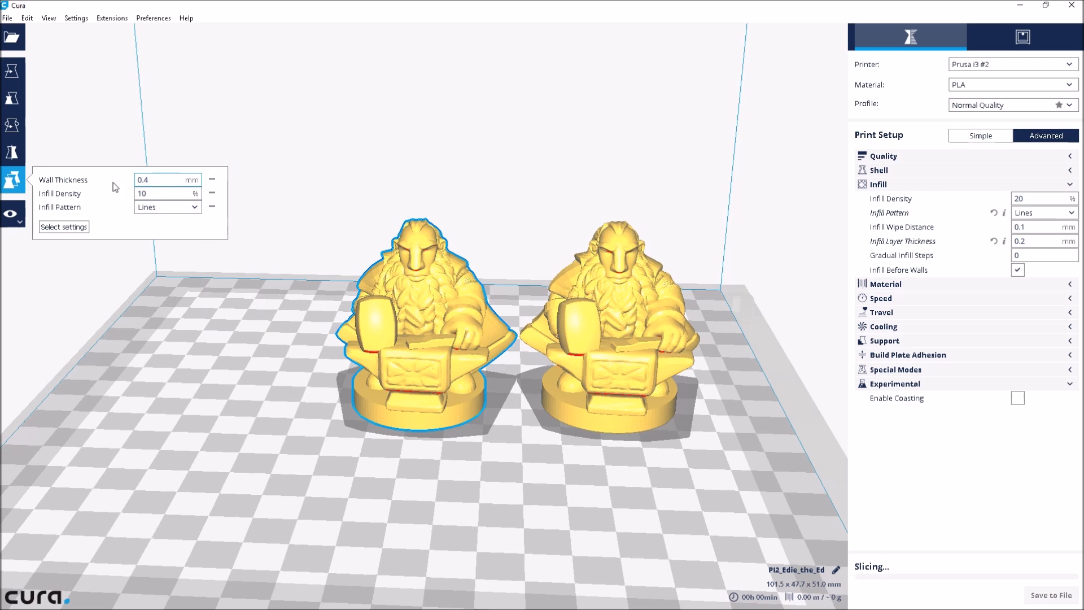
Add Wall Thickness, Infill Pattern and Infill Wipe Distance to the per-model settings of the duplicate dwarf.
left_click(585, 292)
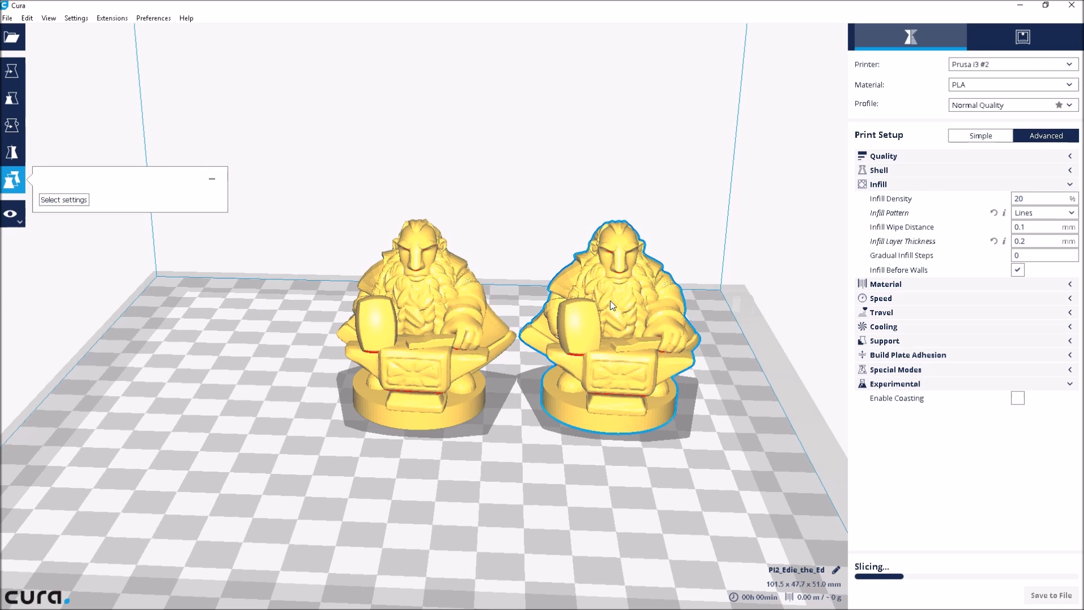
left_click(64, 199)
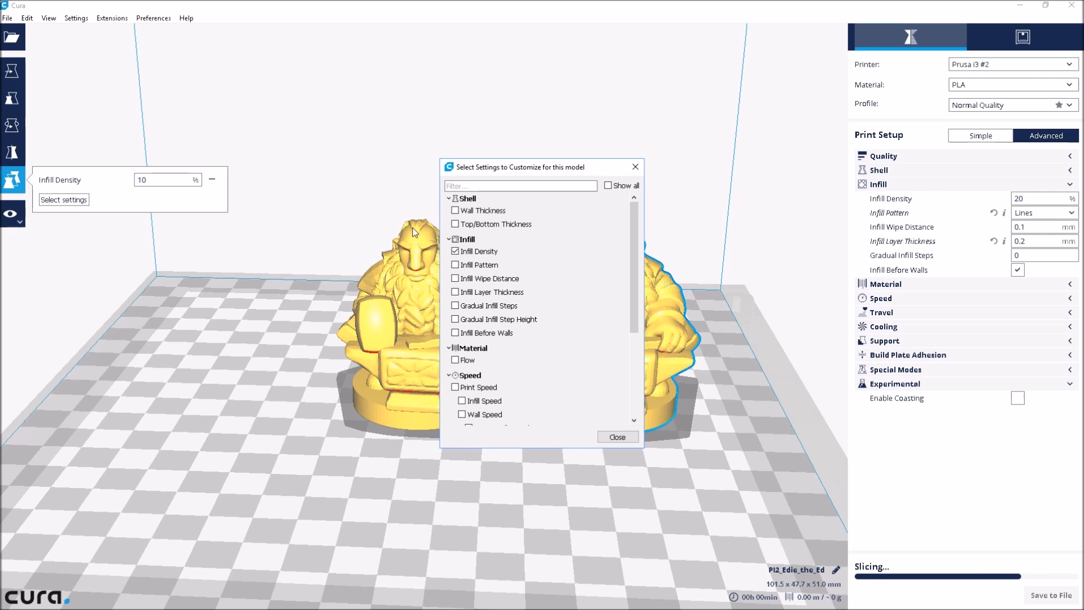
left_click(455, 264)
left_click(455, 279)
left_click(455, 211)
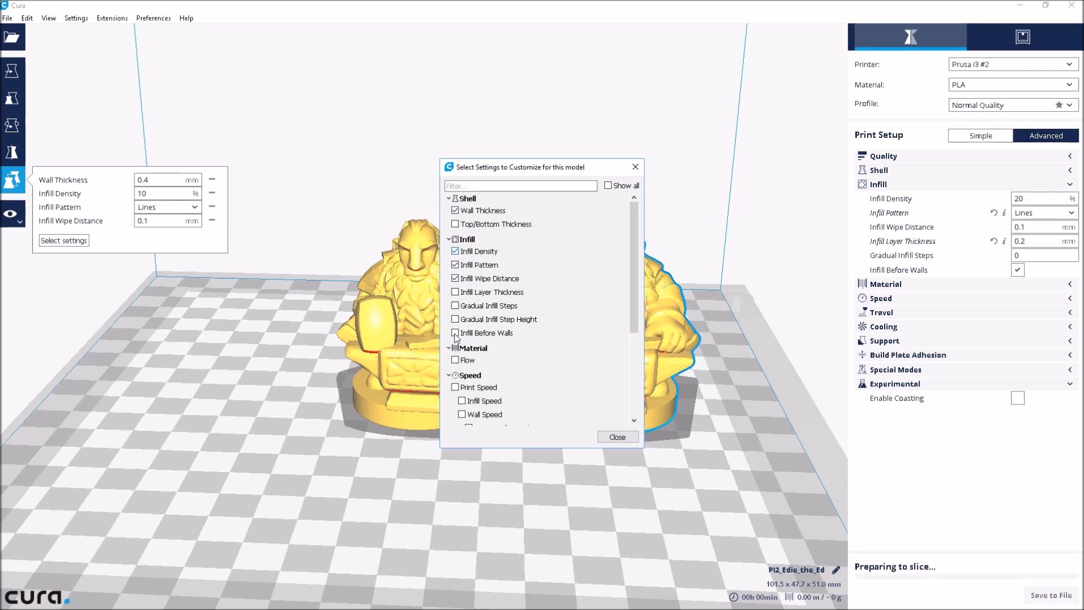
scroll(513, 325, "down", 1)
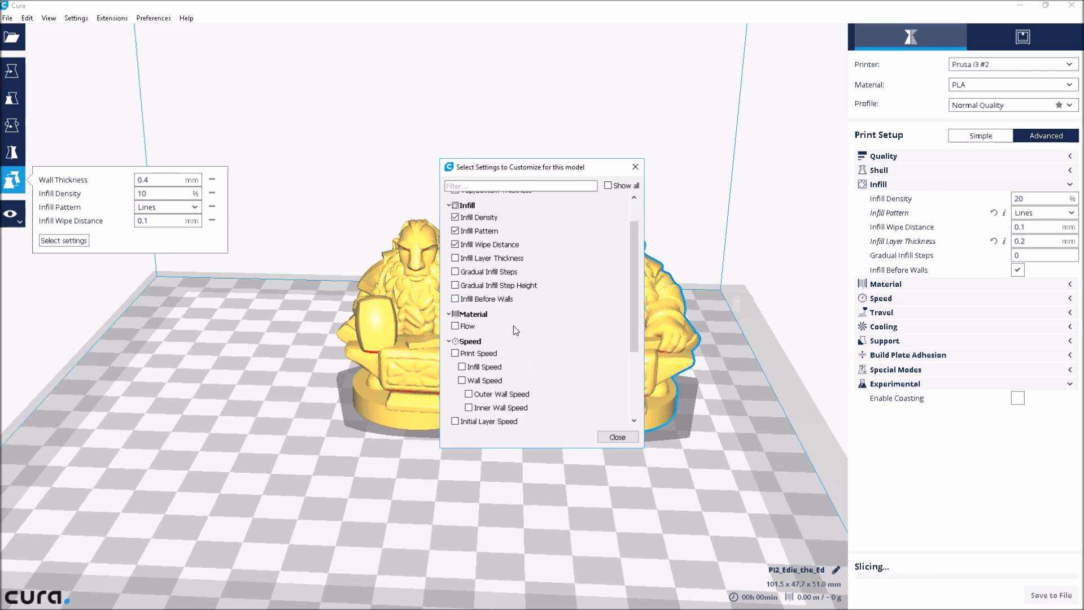
left_click(617, 436)
Set the original dwarf's own wall thickness to 0.8 mm and its infill density to 15%.
left_click(443, 303)
left_click(625, 318)
left_click(387, 287)
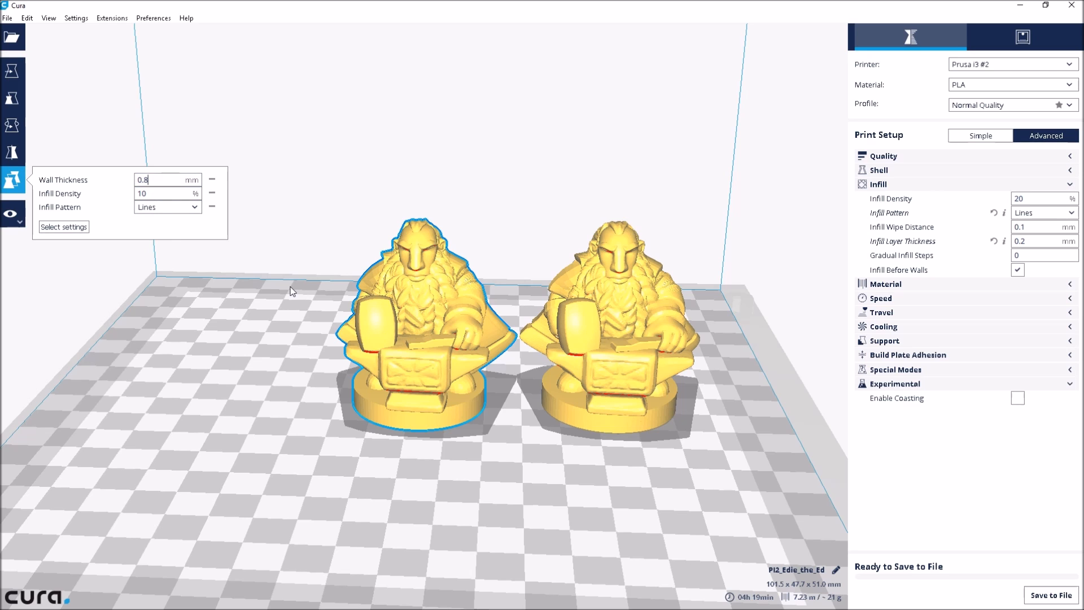
left_click_drag(148, 193, 110, 193)
type("15")
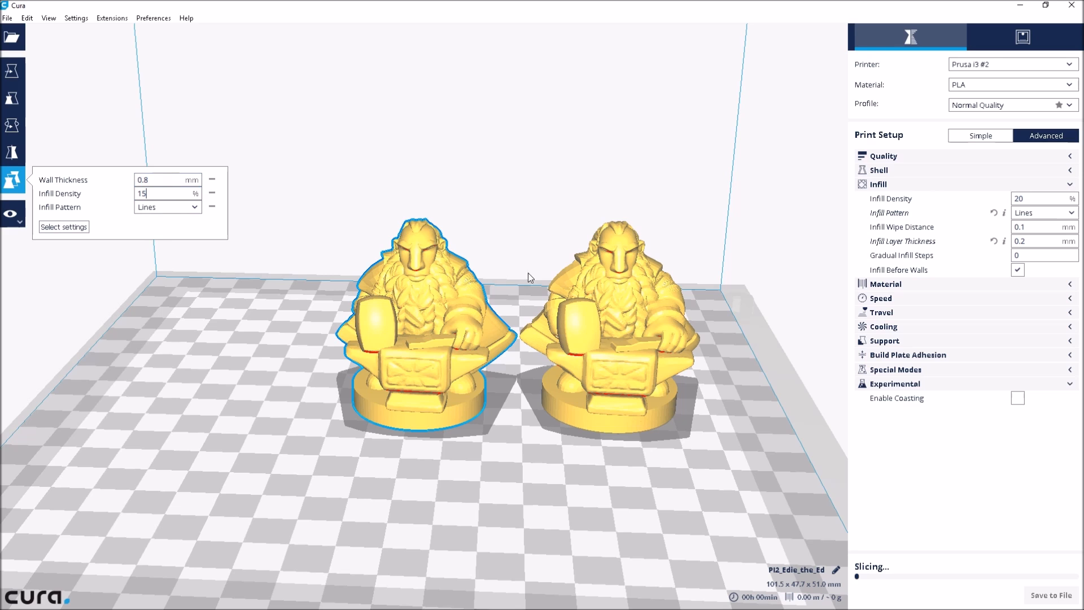
Set the duplicate dwarf's own infill density to 20% and its infill pattern to Triangles.
left_click(621, 285)
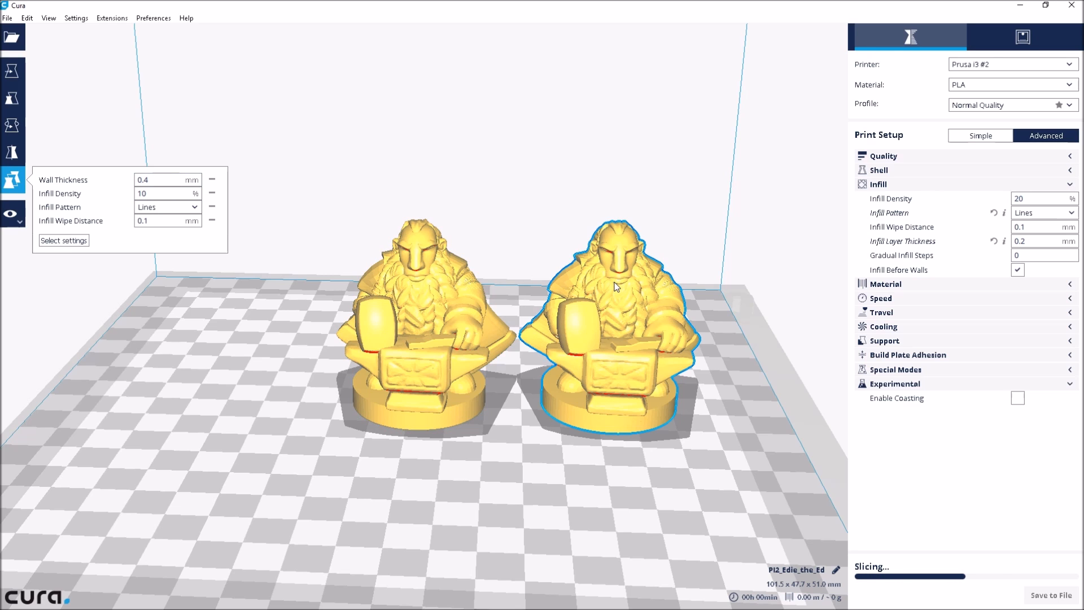
left_click_drag(153, 193, 132, 192)
type("20")
left_click(173, 208)
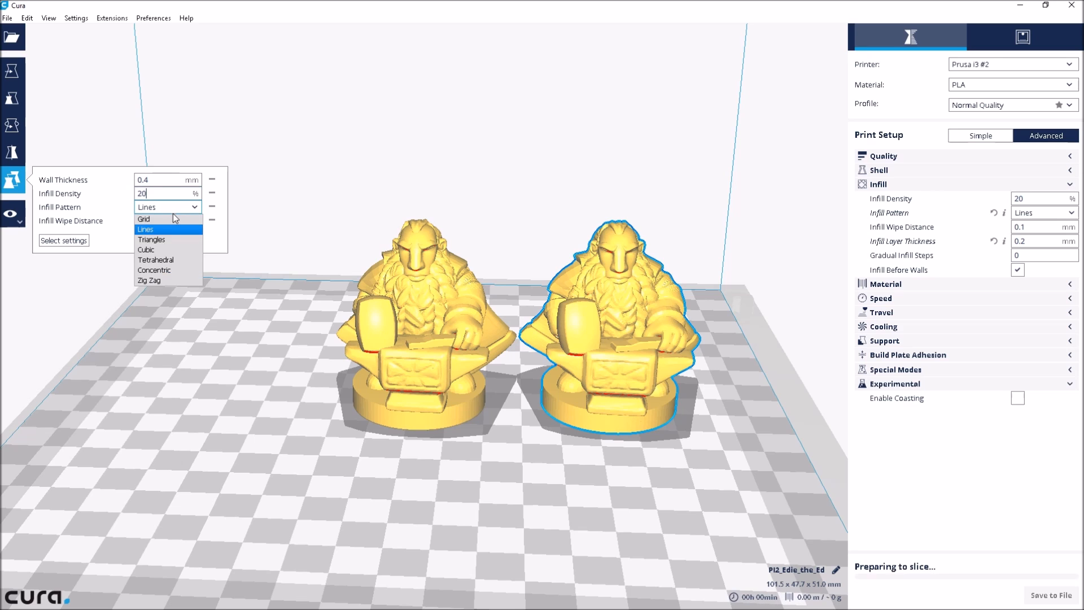
left_click(160, 240)
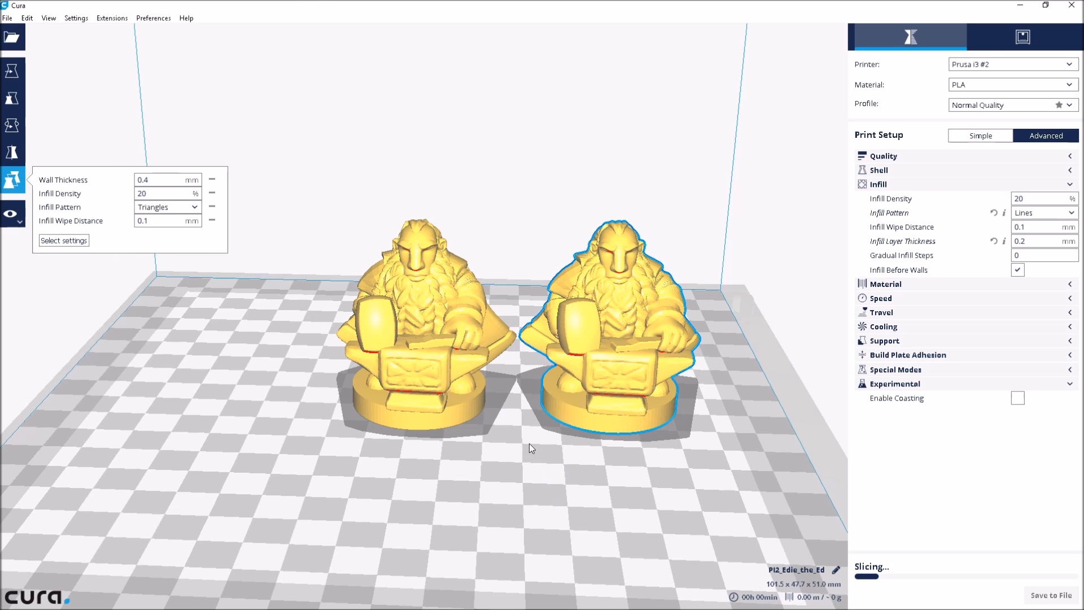
right_click_drag(515, 431, 514, 472)
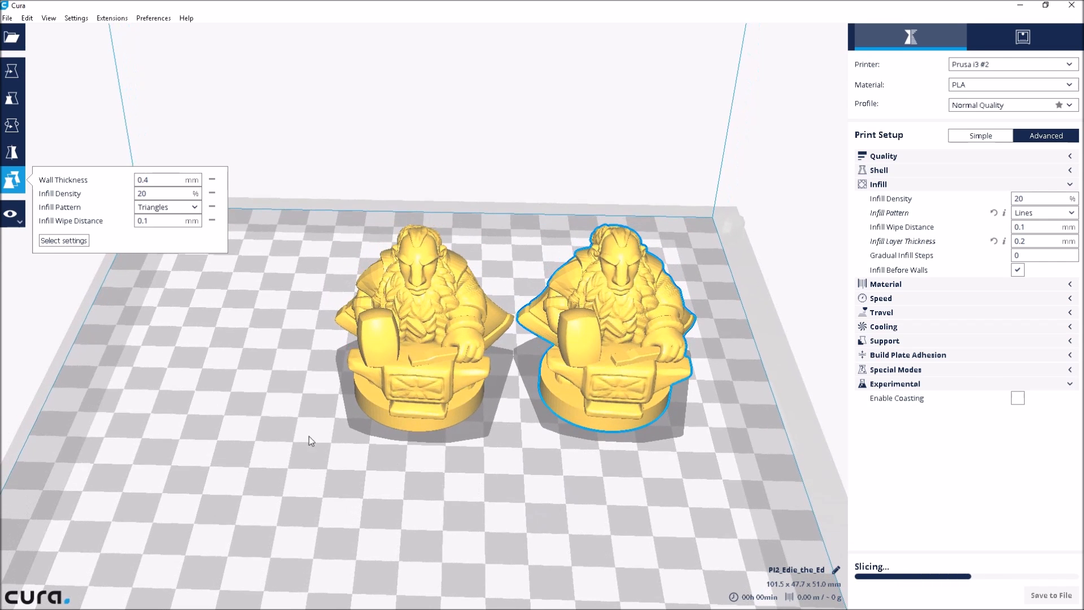
Switch to the layer view and compare the walls and infill patterns of the two dwarfs at several layers.
left_click(13, 216)
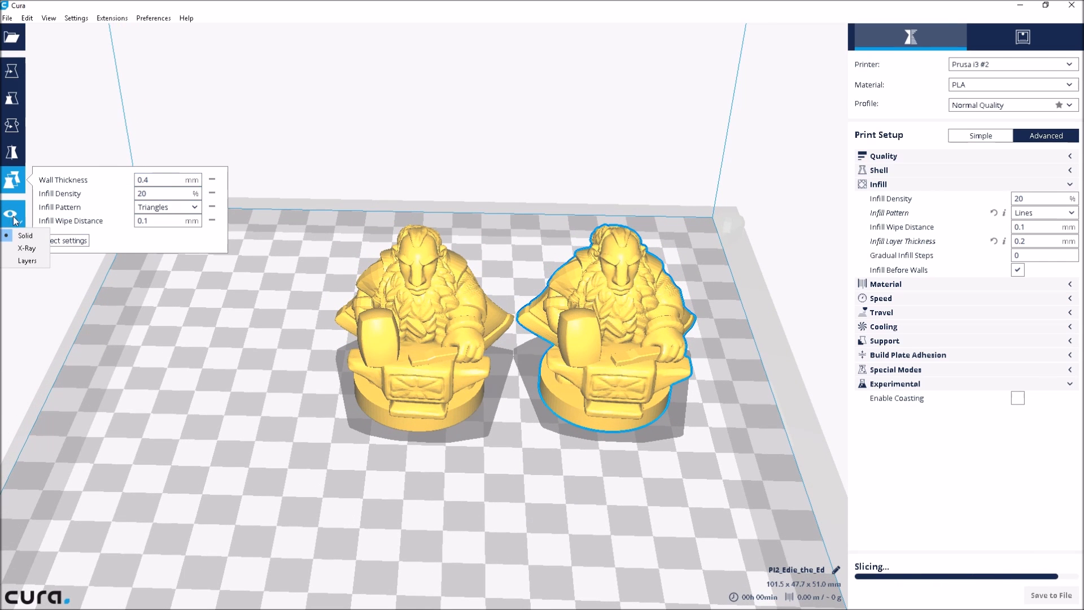
left_click(27, 261)
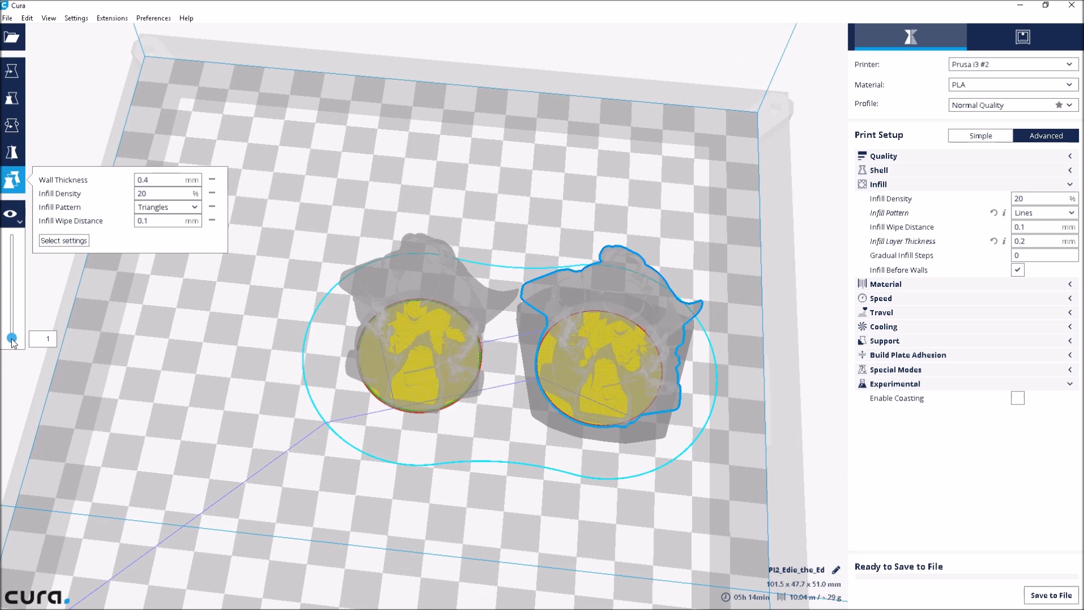
left_click_drag(12, 339, 12, 286)
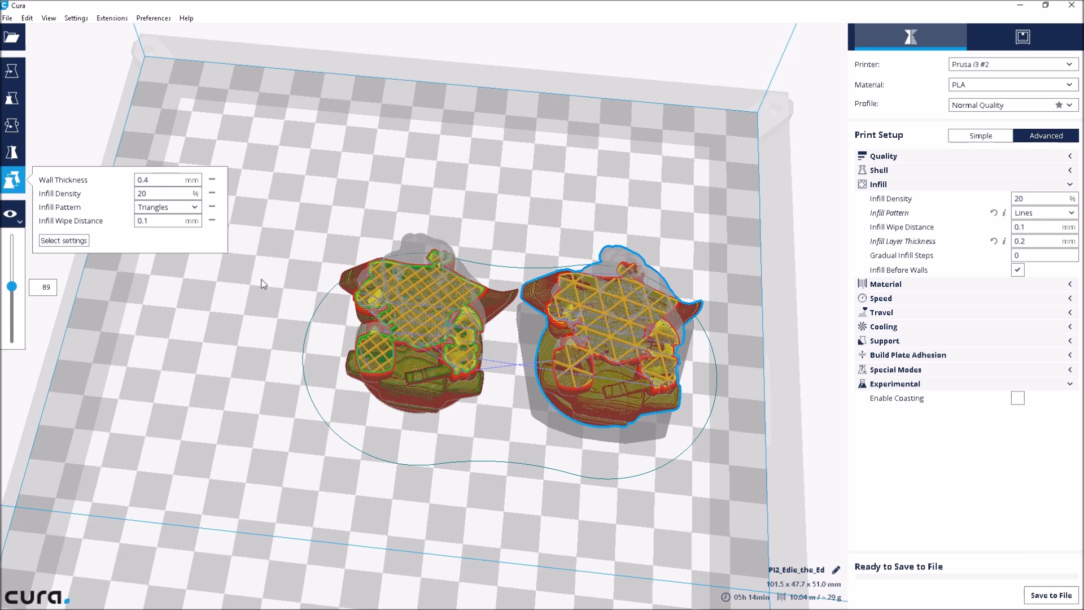
mouse_move(11, 286)
left_mouse_down()
mouse_move(21, 328)
mouse_move(24, 286)
left_mouse_up()
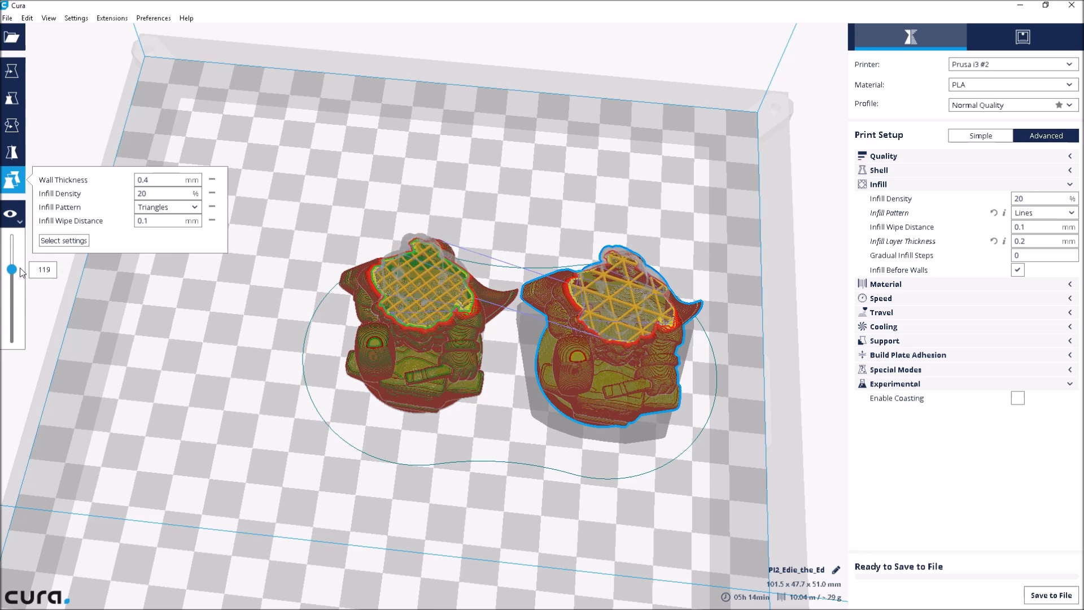
left_click_drag(26, 290, 26, 294)
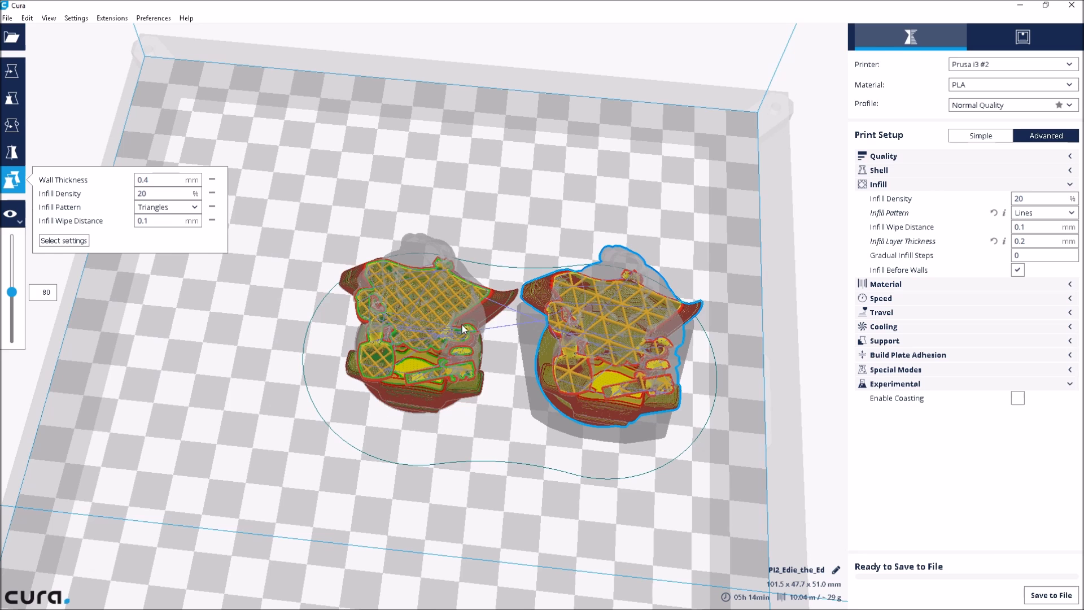
left_click_drag(11, 292, 15, 284)
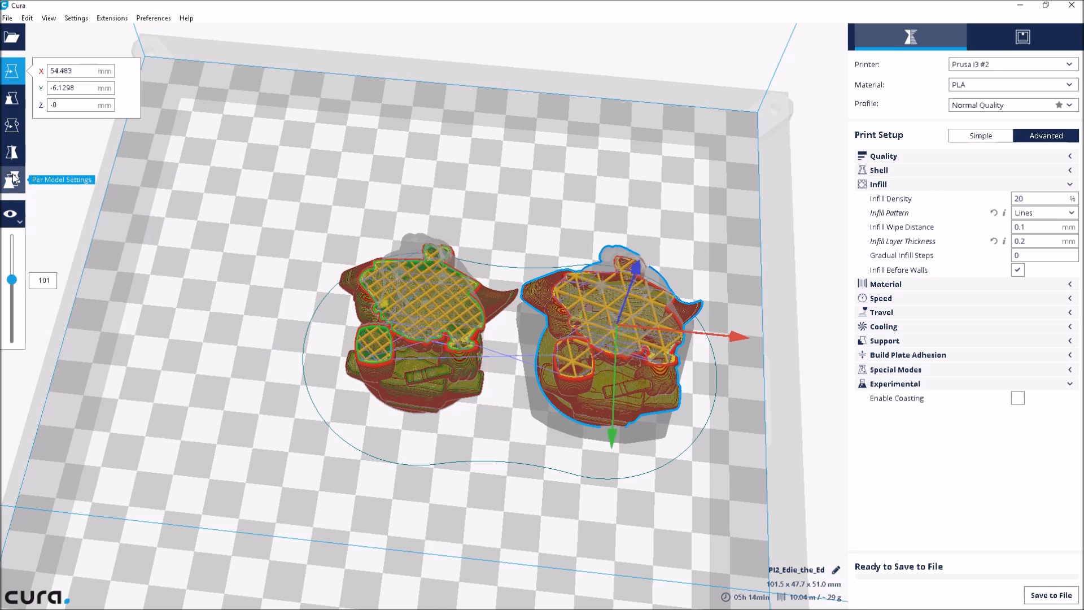
left_click(12, 181)
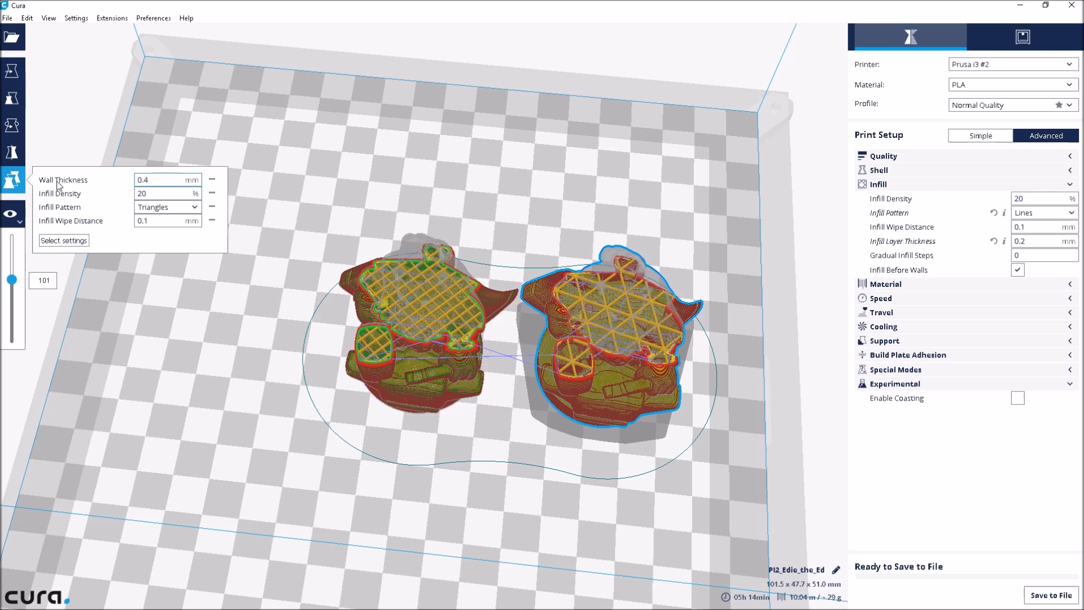
left_click(12, 185)
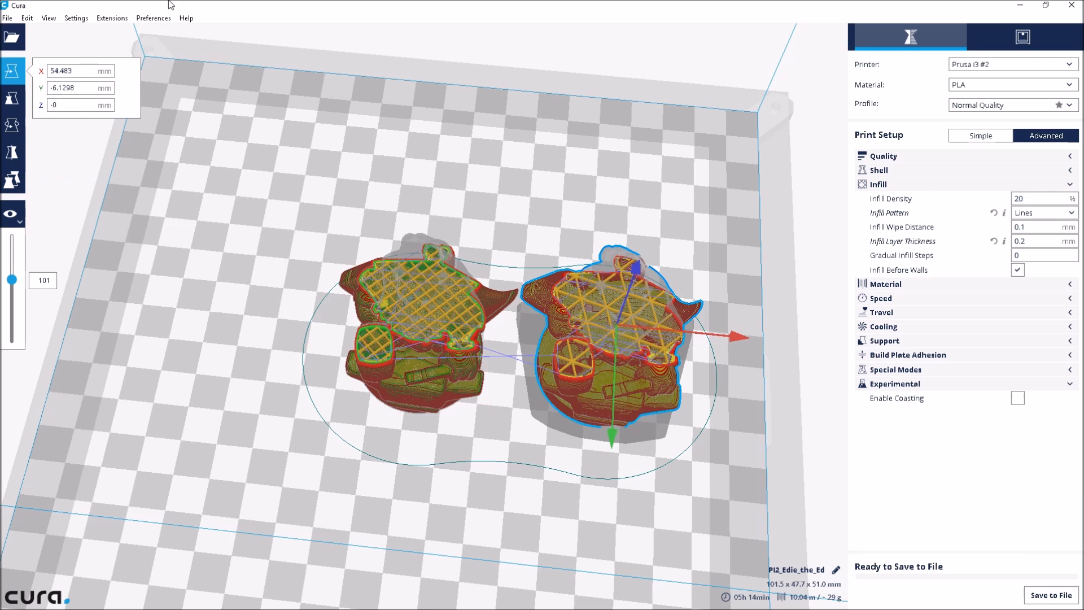
left_click_drag(11, 280, 11, 338)
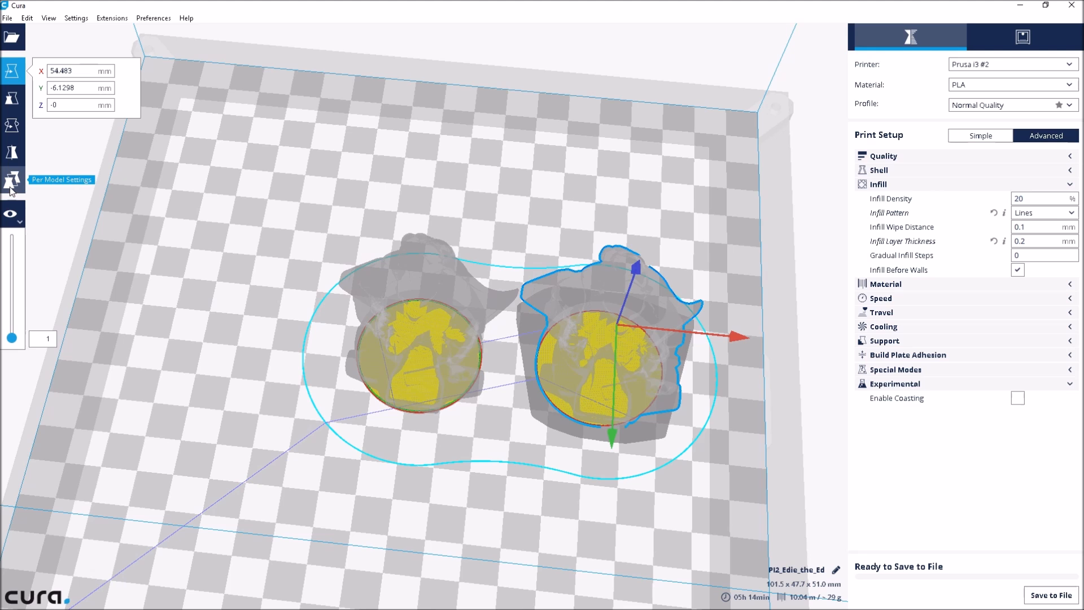
Return to the solid view and delete the duplicate dwarf from the build plate.
left_click(19, 218)
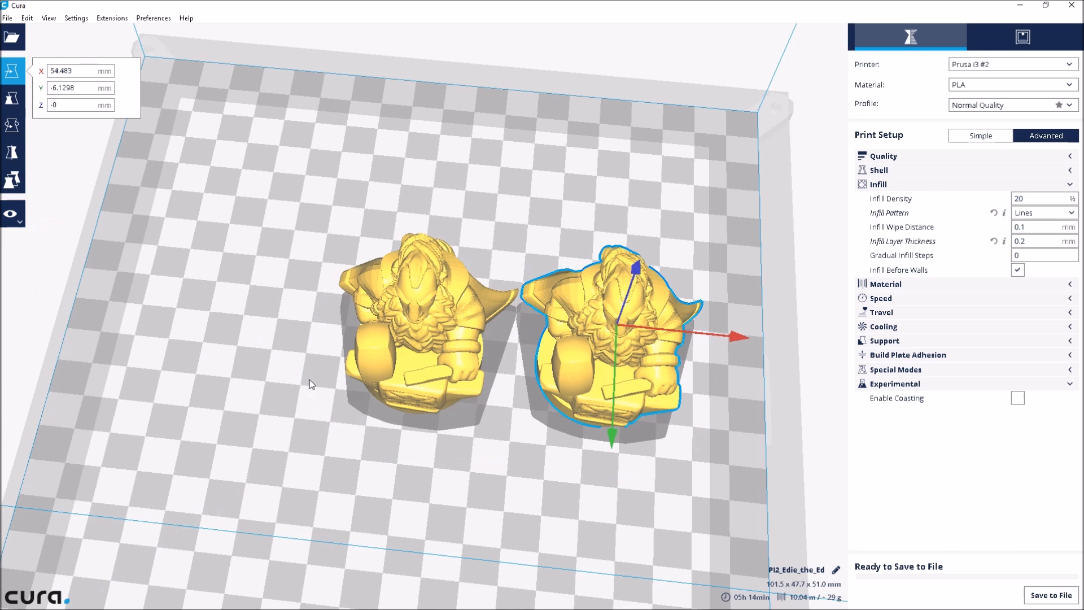
right_click_drag(593, 457, 585, 429)
key("Delete")
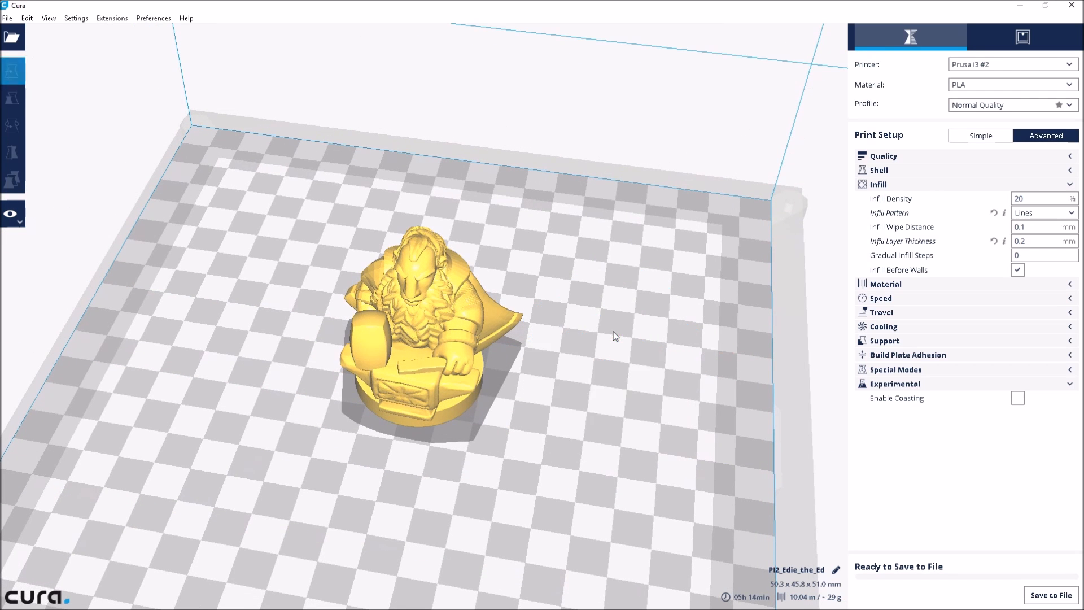
Toggle the visibility of Gradual Infill Steps and Gradual Infill Step Height off and back on in the infill setting visibility preferences.
right_click_drag(508, 330, 302, 327)
scroll(302, 327, "up", 3)
right_click_drag(388, 392, 344, 352)
right_click_drag(263, 323, 276, 320)
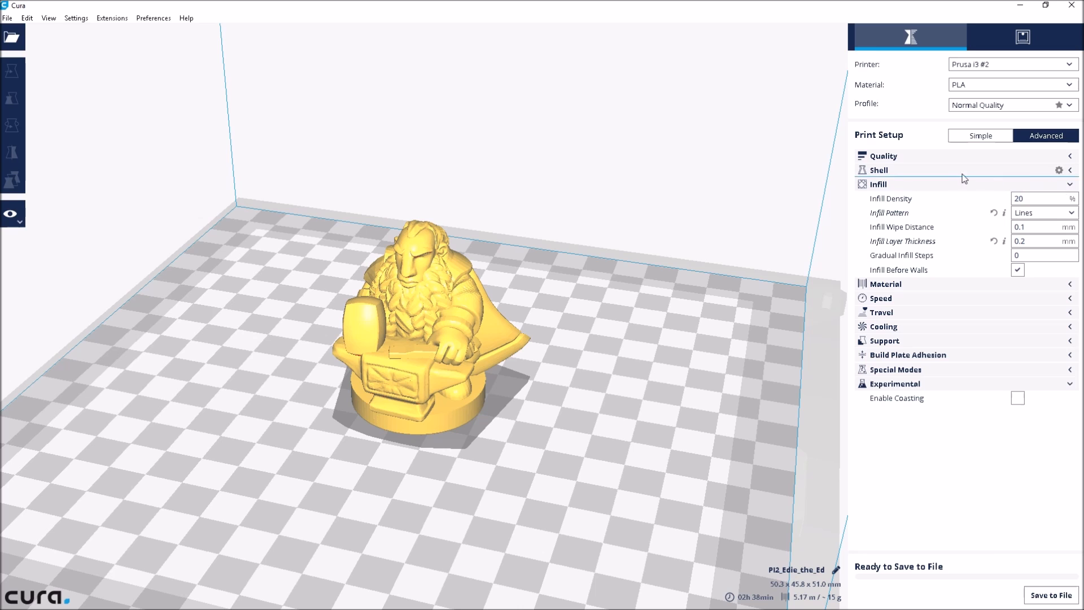
left_click(1060, 184)
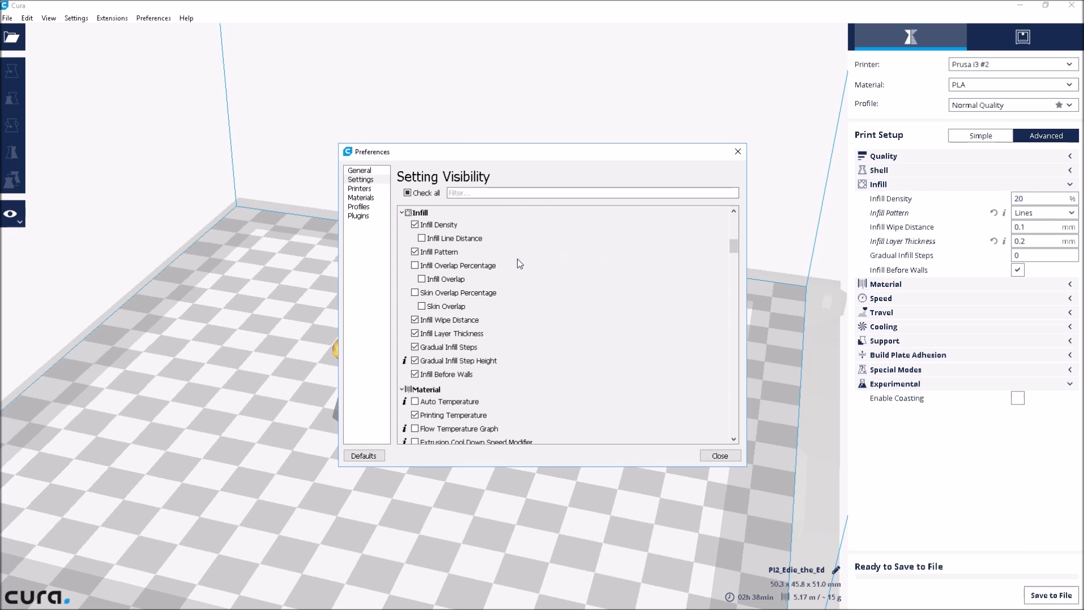
left_click(417, 361)
left_click(416, 360)
left_click(415, 347)
left_click(415, 360)
left_click(415, 347)
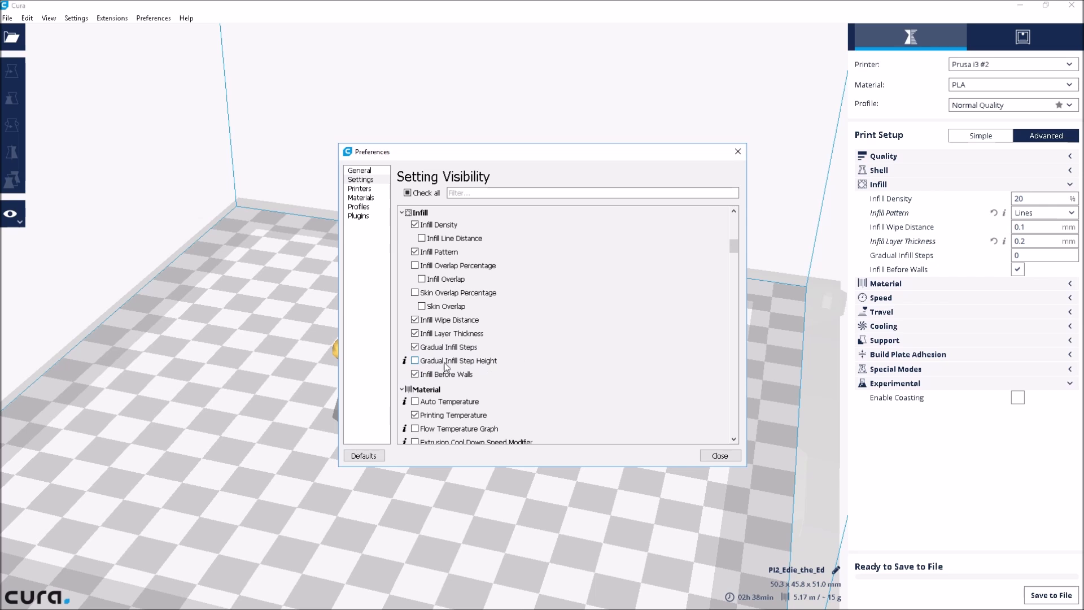
left_click(415, 360)
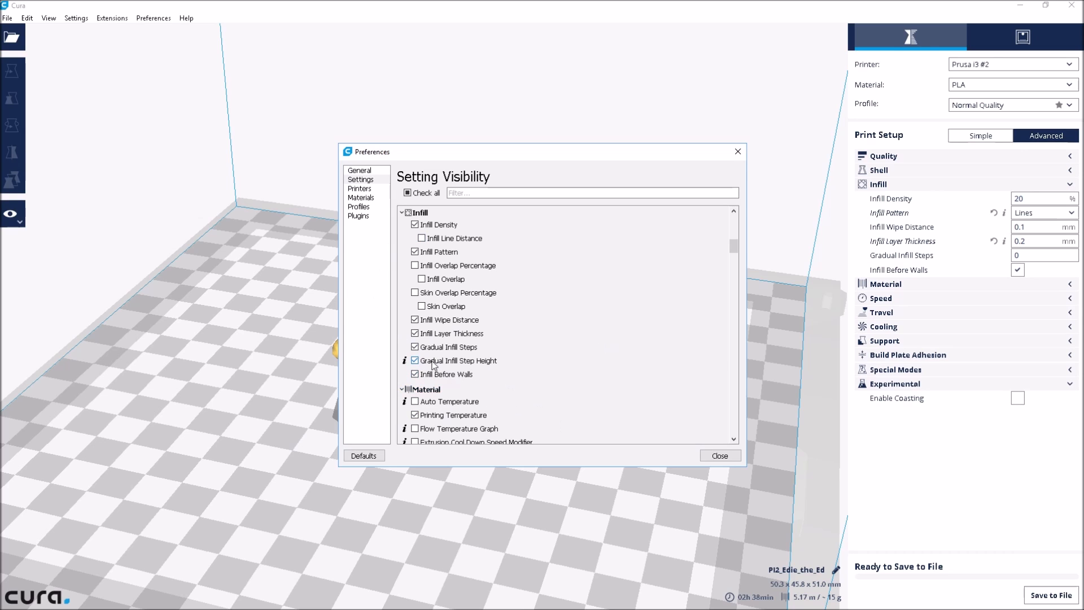
left_click(719, 456)
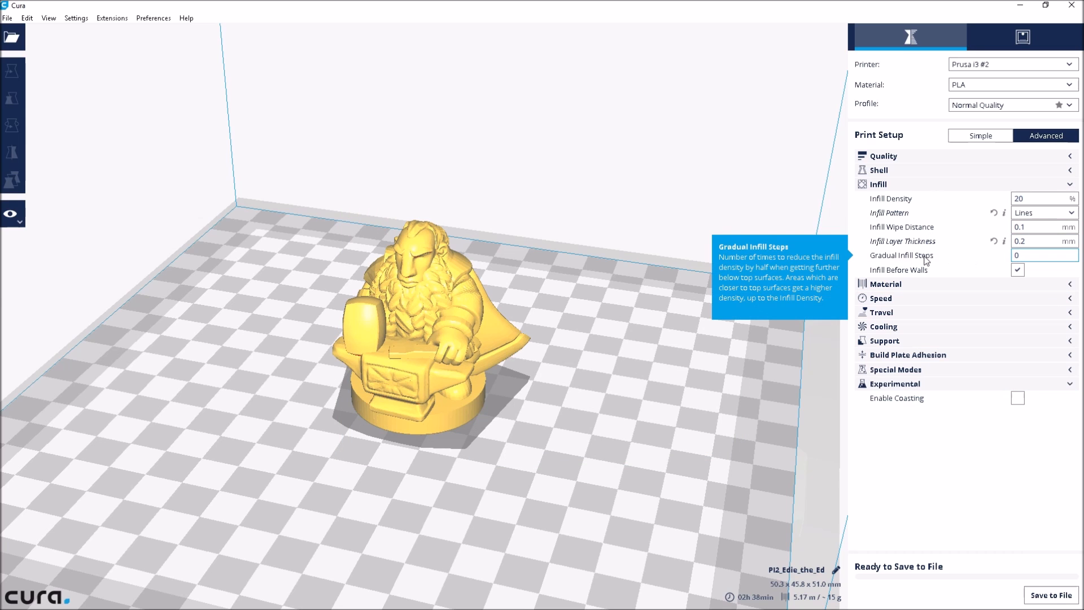
Show the remaining dwarf in the layer view and set Gradual Infill Steps to 2.
right_click_drag(400, 361, 432, 404)
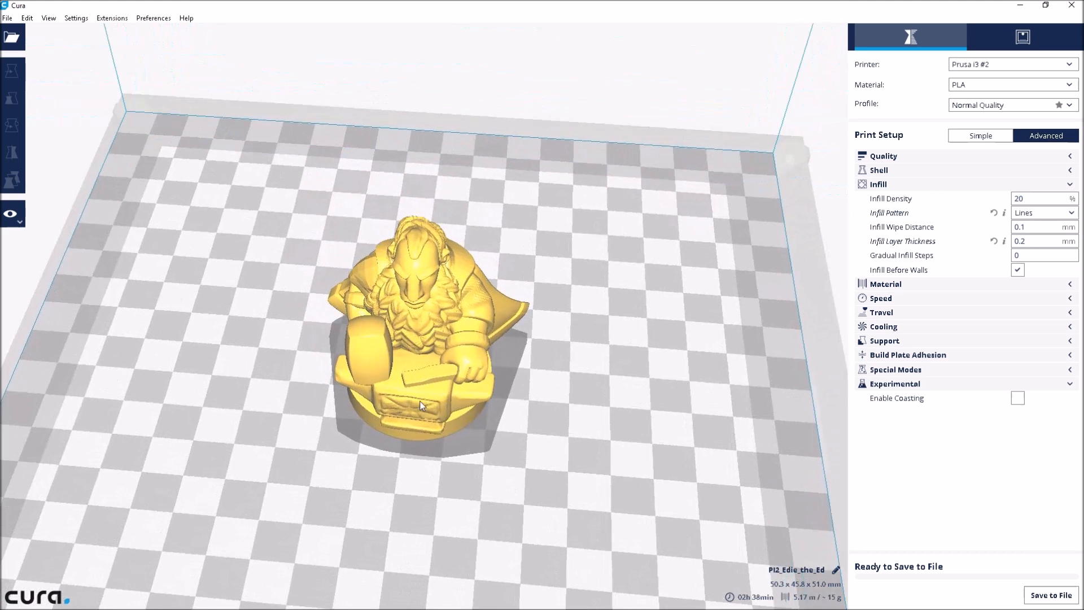
scroll(433, 404, "up", 3)
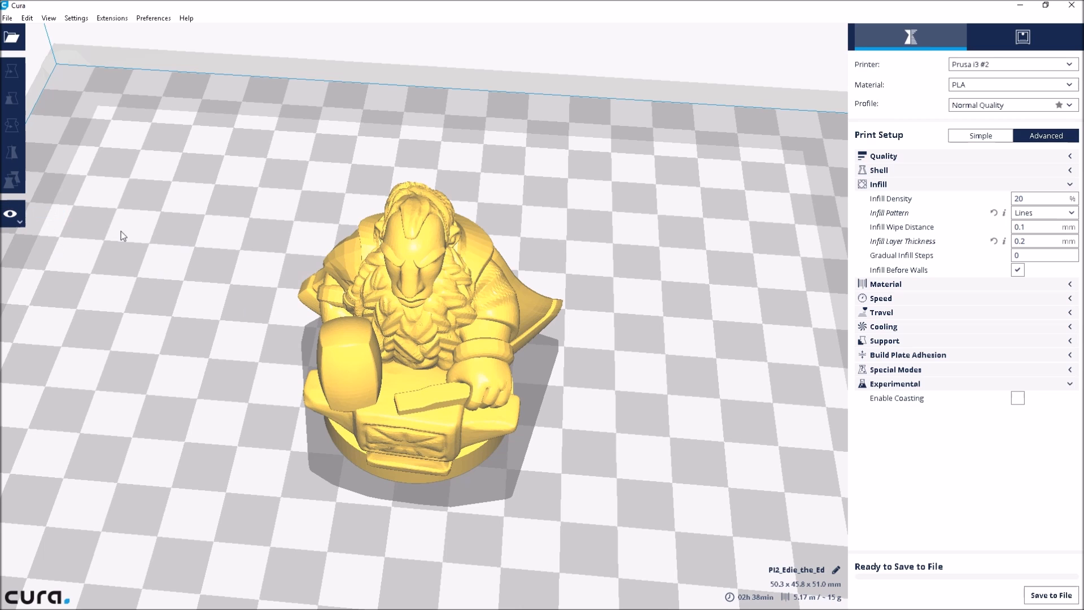
left_click(10, 214)
left_click(56, 259)
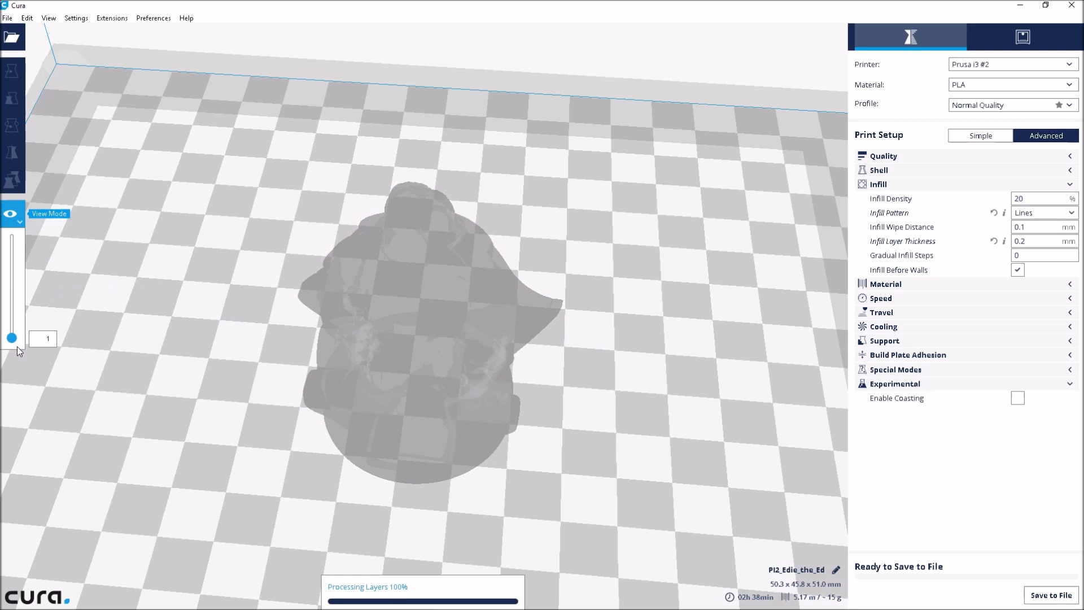
double_click(1019, 198)
double_click(1031, 257)
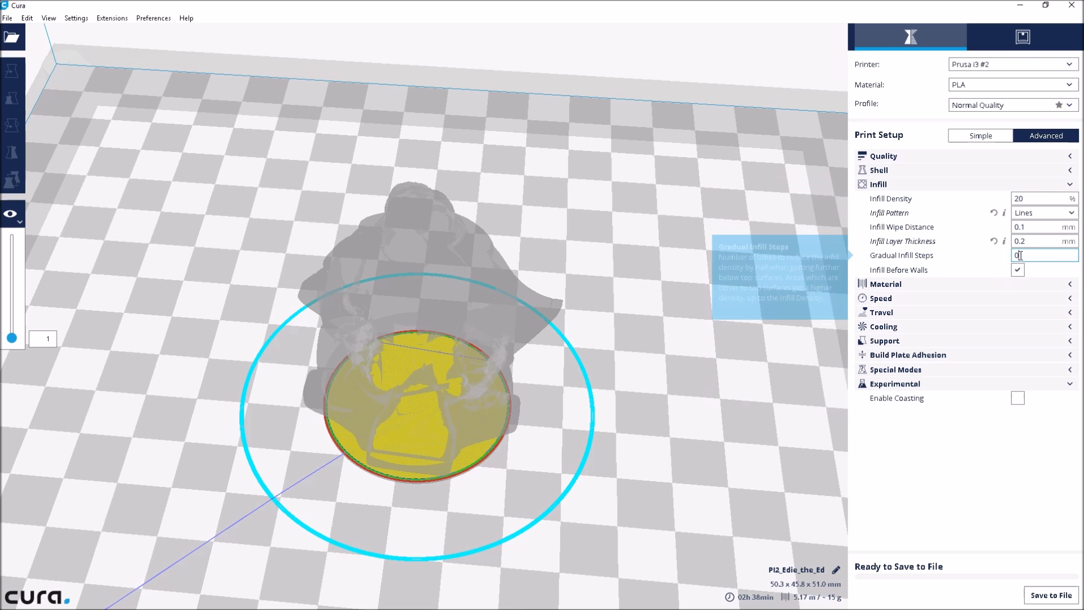
mouse_move(13, 339)
left_mouse_down()
mouse_move(13, 240)
mouse_move(2, 344)
left_mouse_up()
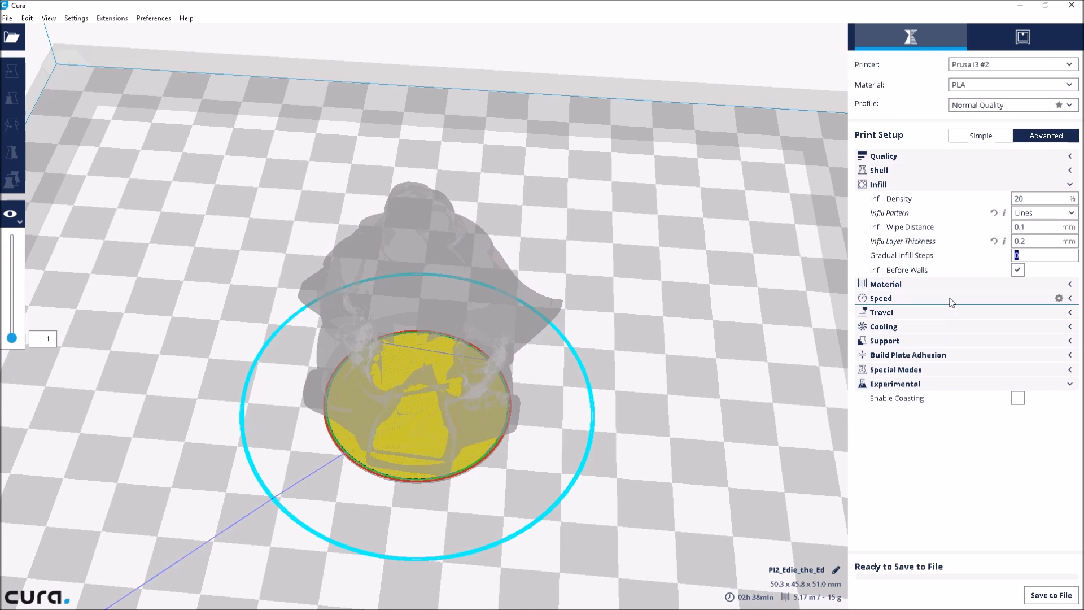
mouse_move(928, 261)
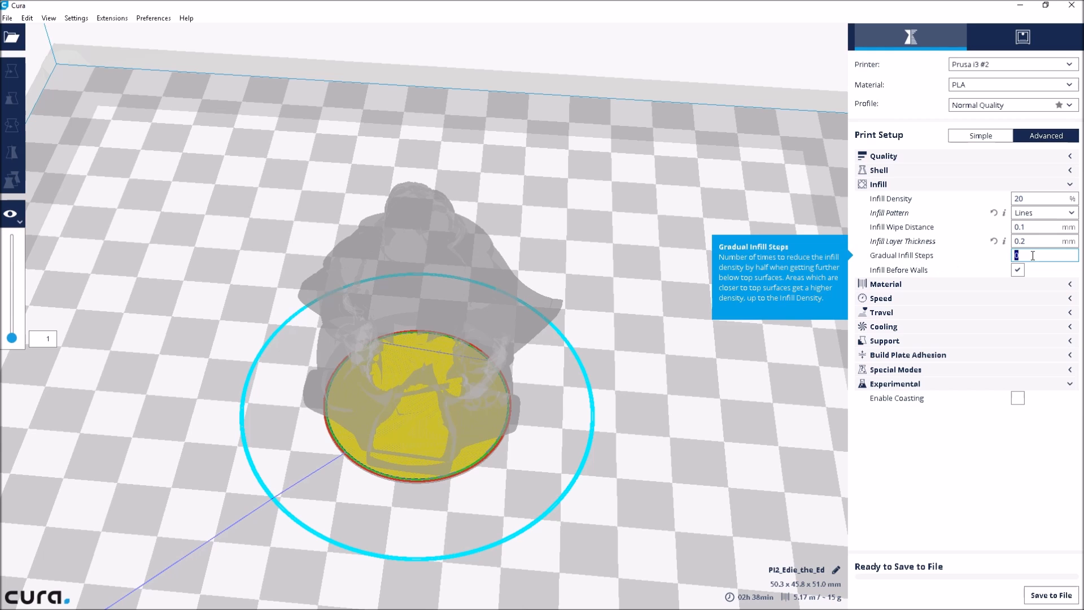
type("2")
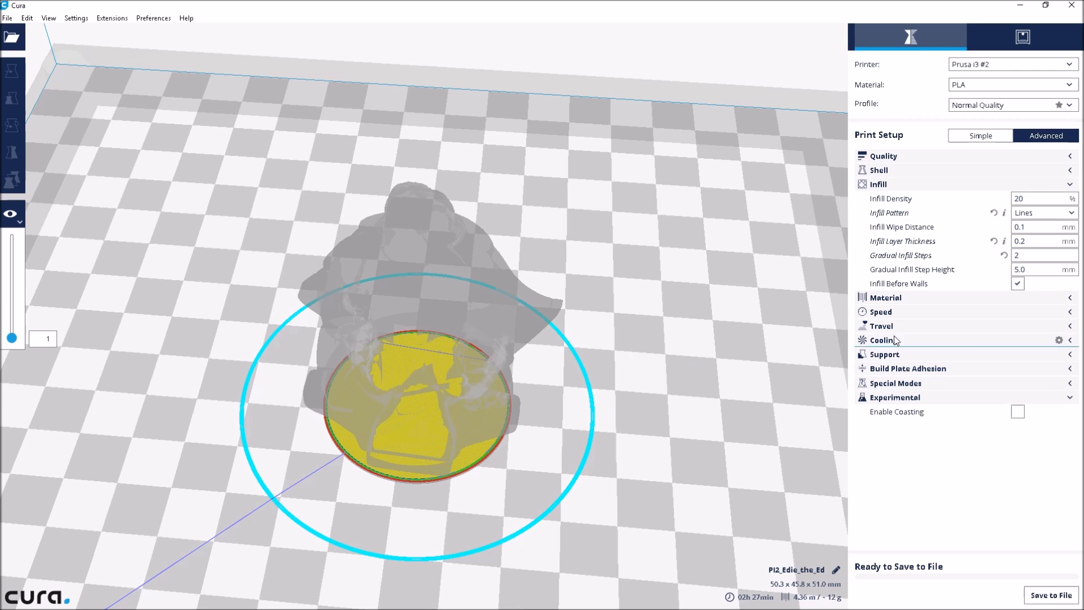
Review how the Infill Density, Gradual Infill Steps and Gradual Infill Step Height values work together.
double_click(1052, 198)
left_click(1032, 254)
double_click(1017, 269)
left_click(1015, 199)
left_click(1014, 269)
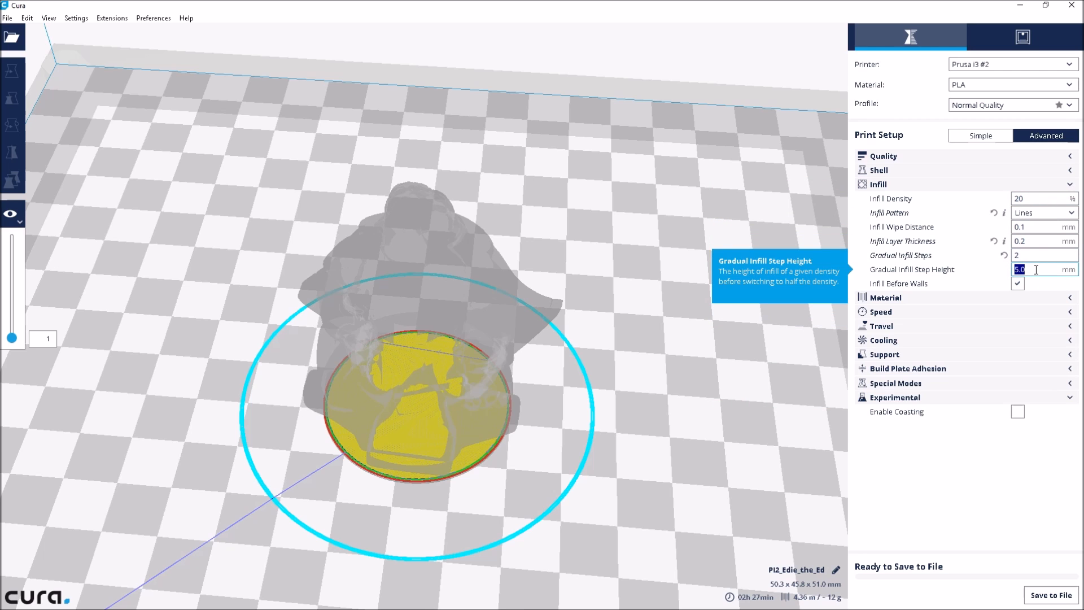
key("shift+Tab")
key("shift+Tab")
key("shift+Tab")
key("shift+Tab")
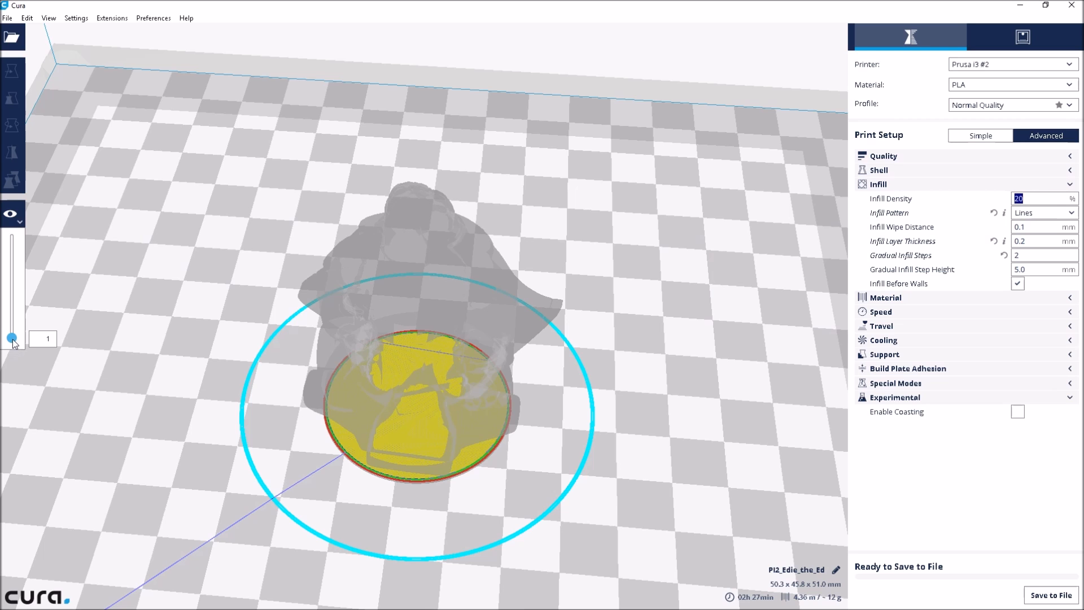
Go up through the dwarf's sliced layers to the top and examine how the gradual infill density changes with height.
left_click_drag(11, 339, 9, 311)
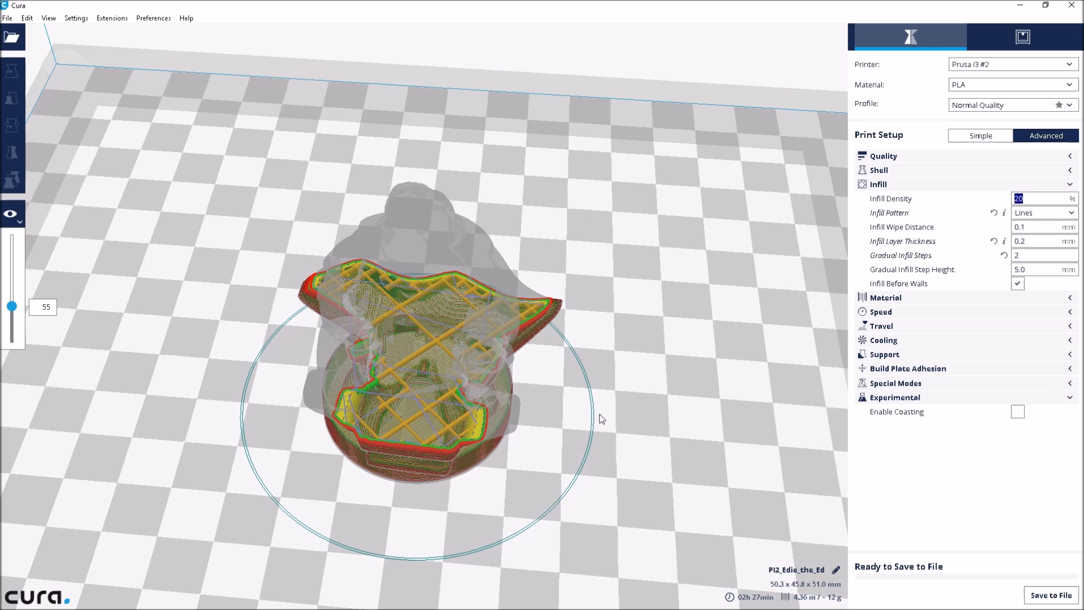
left_click(1032, 270)
left_click_drag(12, 307, 12, 298)
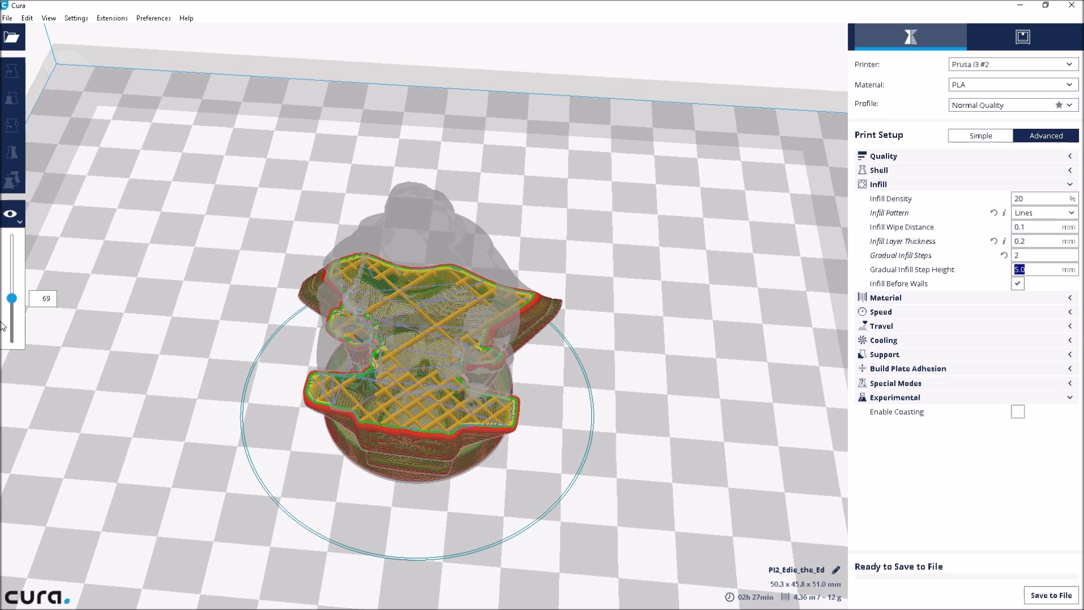
left_click_drag(12, 298, 12, 289)
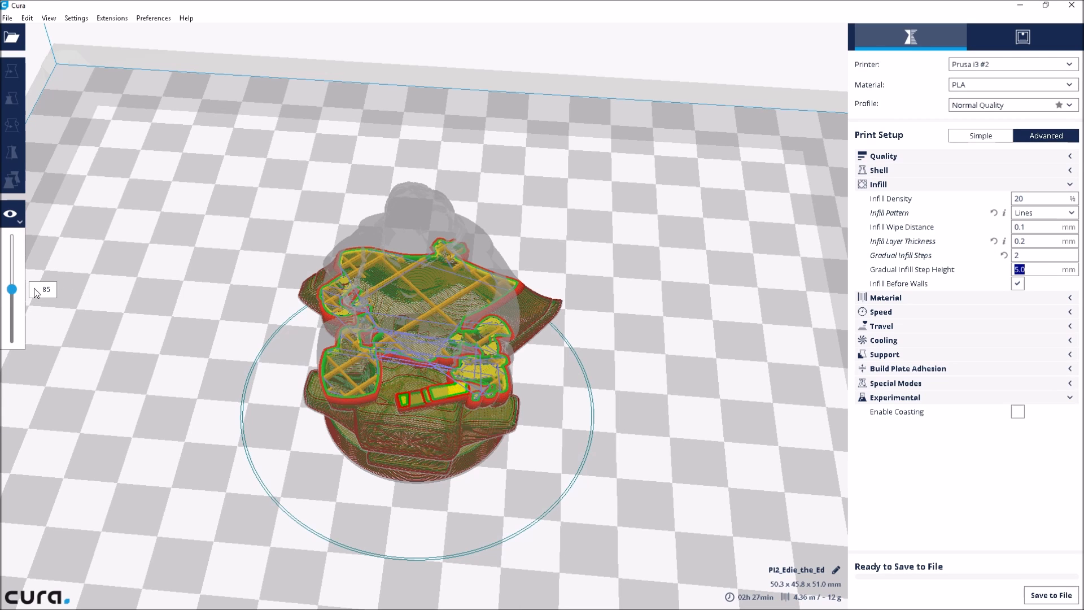
mouse_move(16, 284)
left_mouse_down()
mouse_move(5, 249)
mouse_move(11, 321)
mouse_move(3, 278)
left_mouse_up()
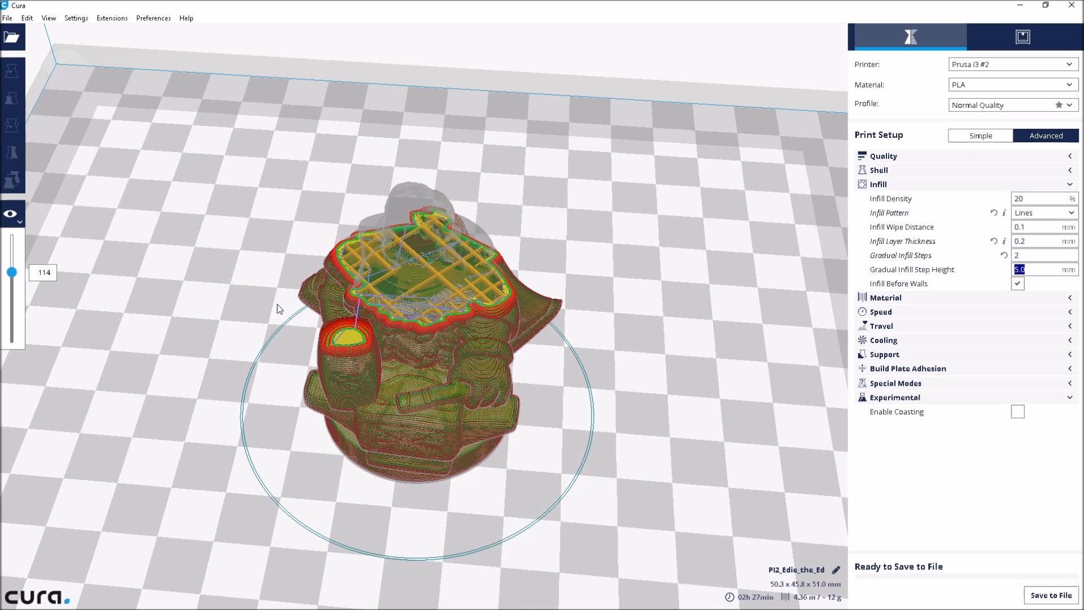
left_click_drag(12, 274, 12, 238)
right_click_drag(449, 380, 340, 360)
Return to the solid view and inspect the dwarf from several angles.
left_click(10, 214)
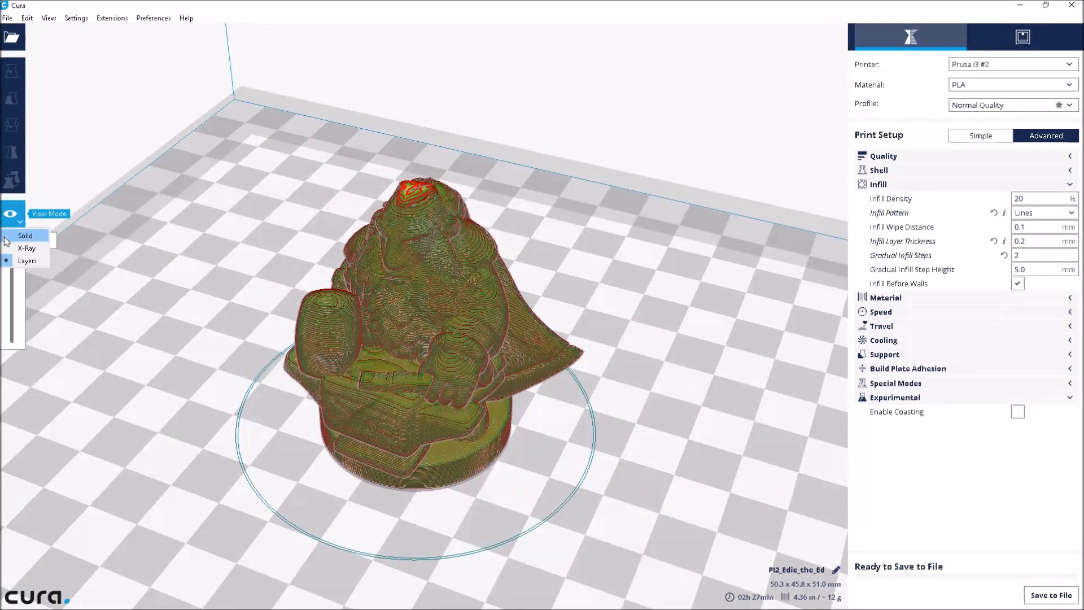
left_click(28, 233)
right_click_drag(476, 262, 594, 349)
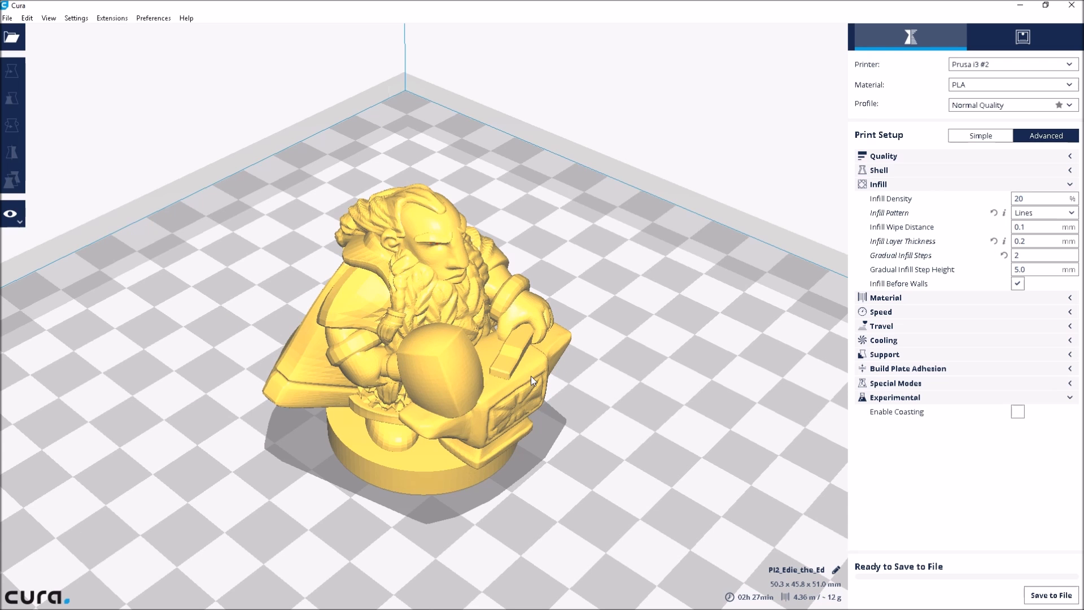
right_click_drag(554, 382, 275, 472)
right_click_drag(358, 405, 466, 427)
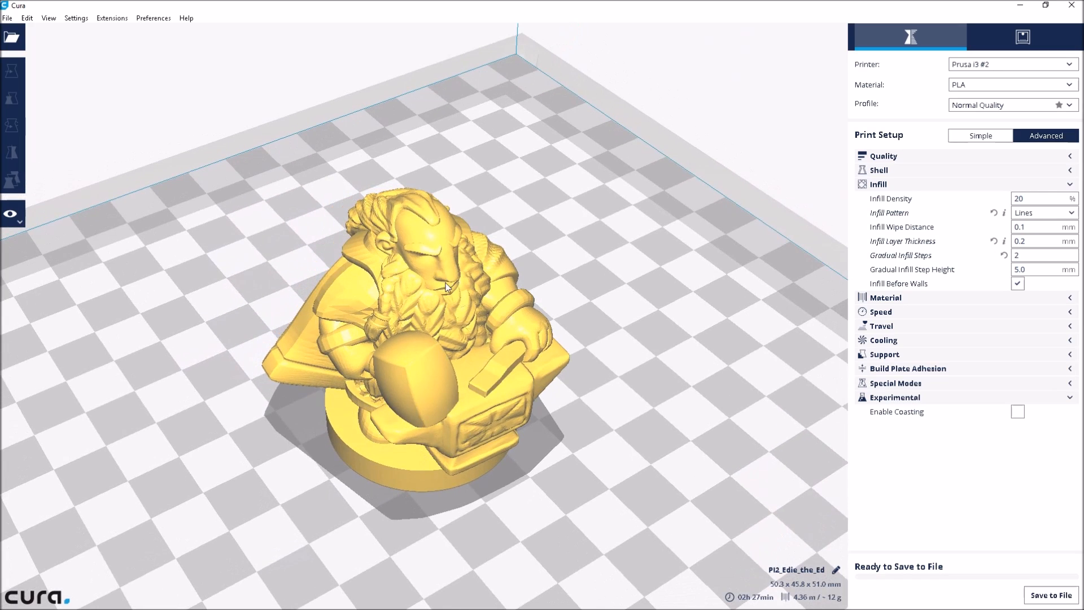
right_click_drag(438, 360, 309, 396)
right_click_drag(409, 375, 367, 303)
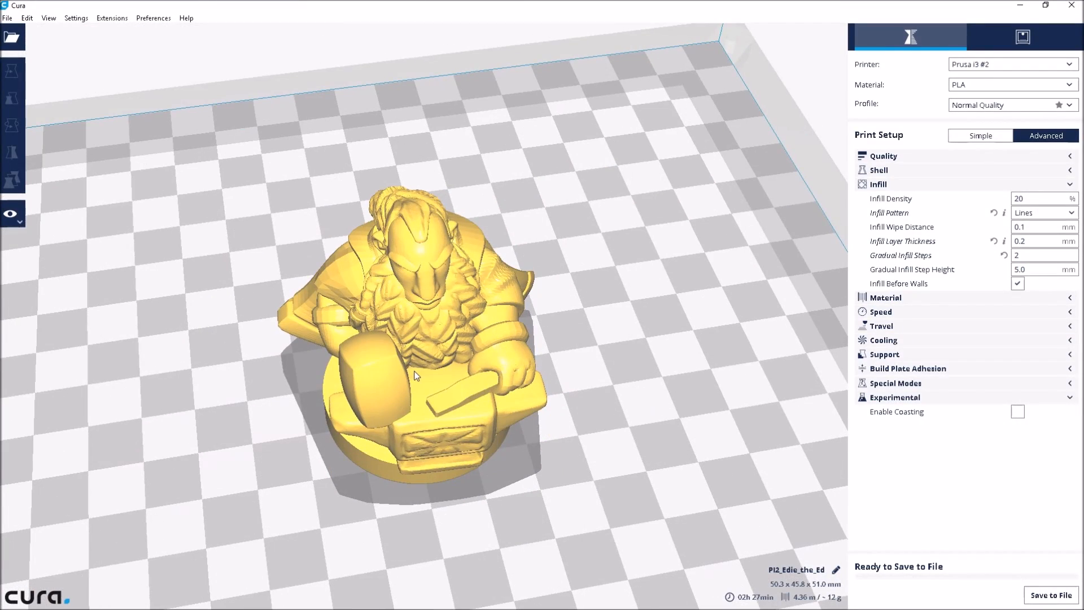